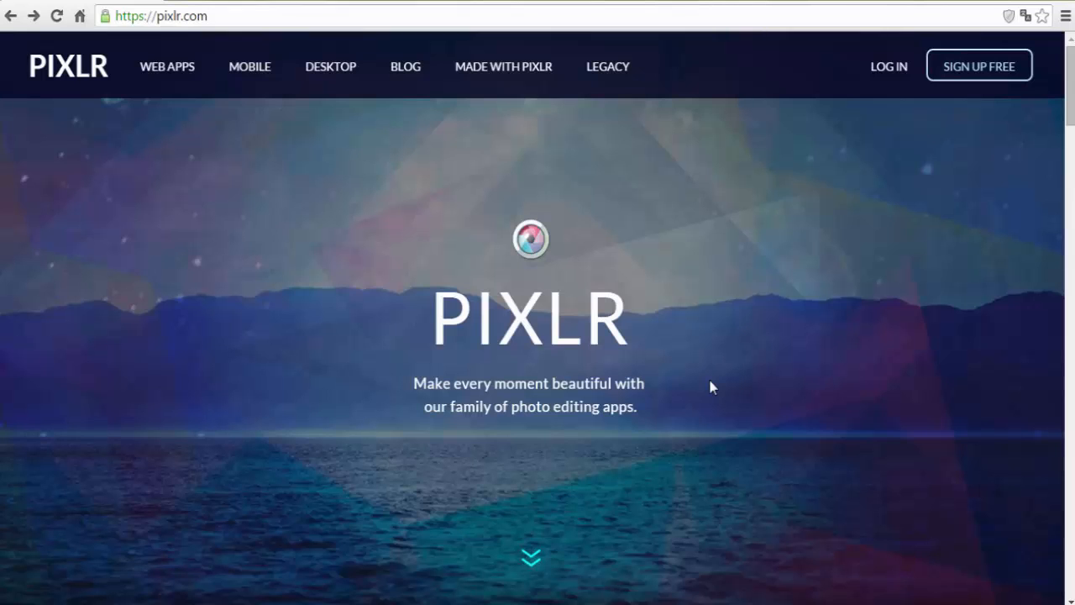
# Step: Launch the Pixlr Editor web app from the Pixlr home page
pyautogui.scroll(-5, 727, 390)
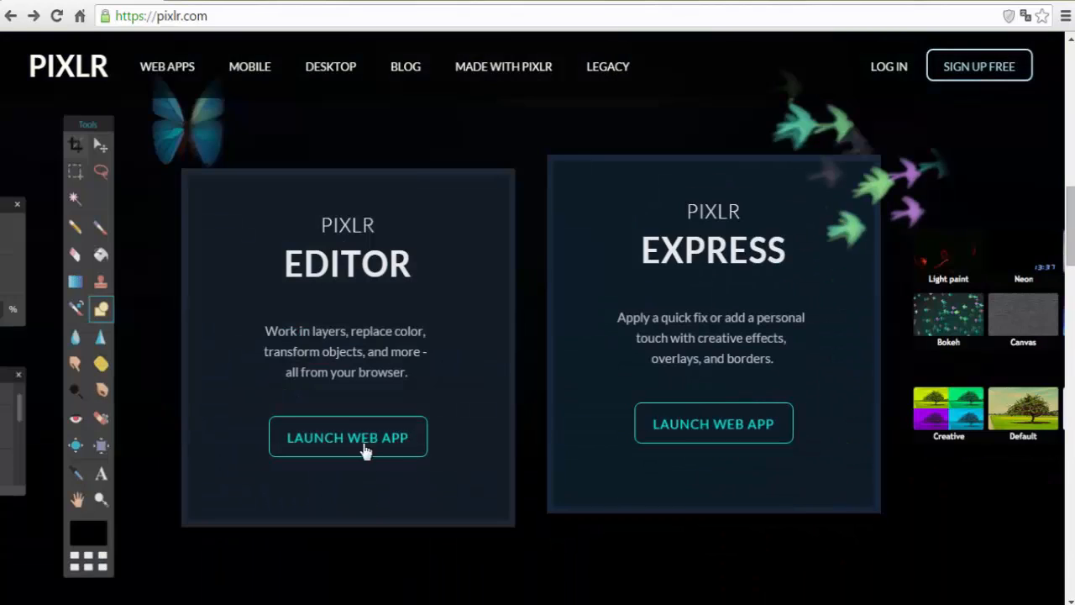
pyautogui.click(408, 443)
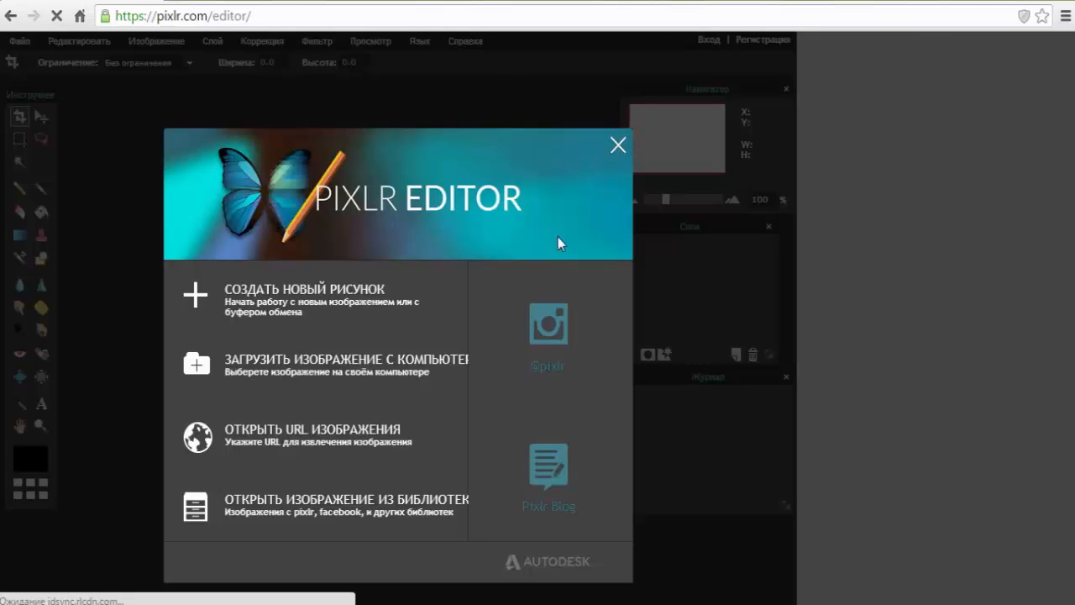
# Step: Dismiss the start screen and switch the editor's interface language to Turkish
pyautogui.click(433, 365)
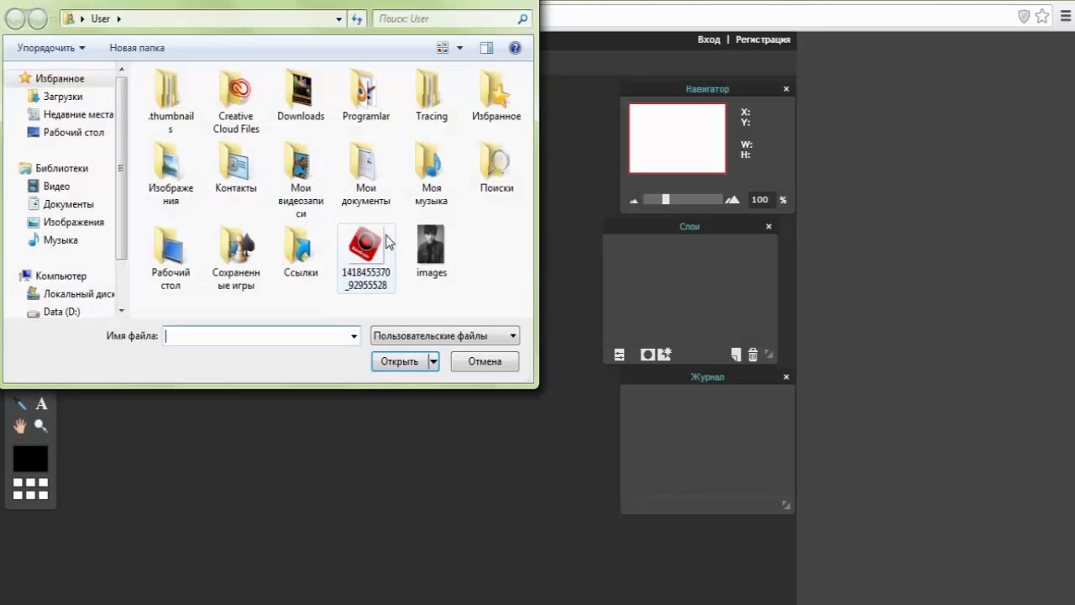
pyautogui.click(485, 363)
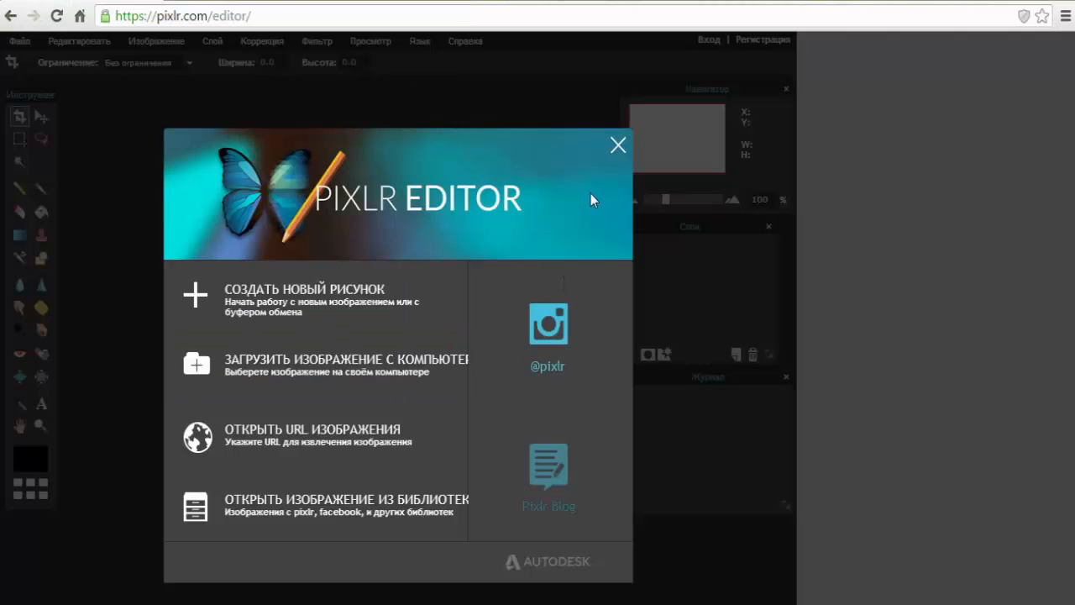
pyautogui.click(619, 144)
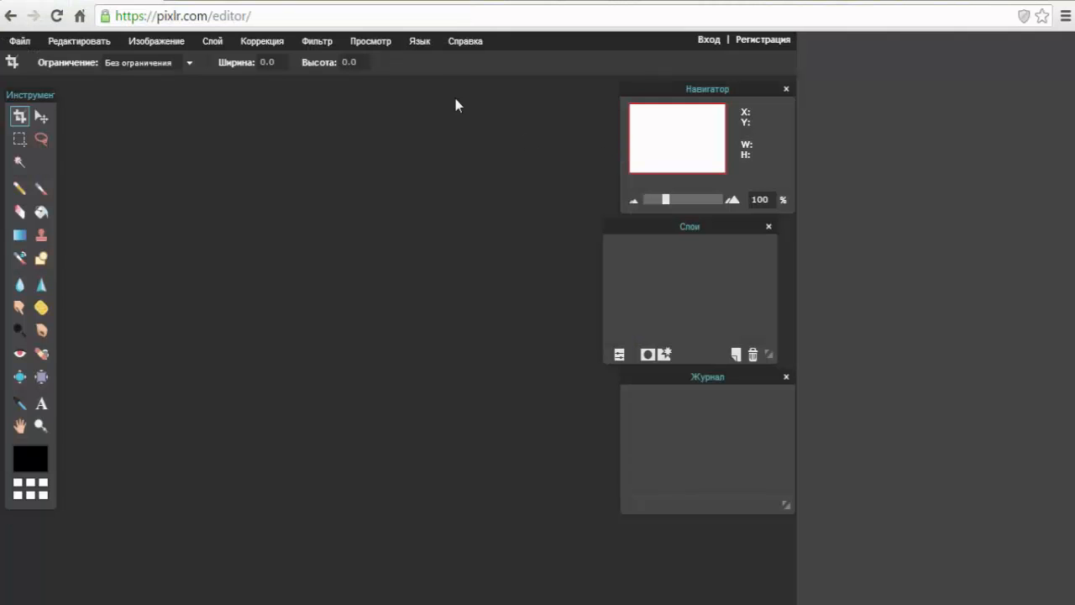
pyautogui.click(414, 48)
pyautogui.click(473, 363)
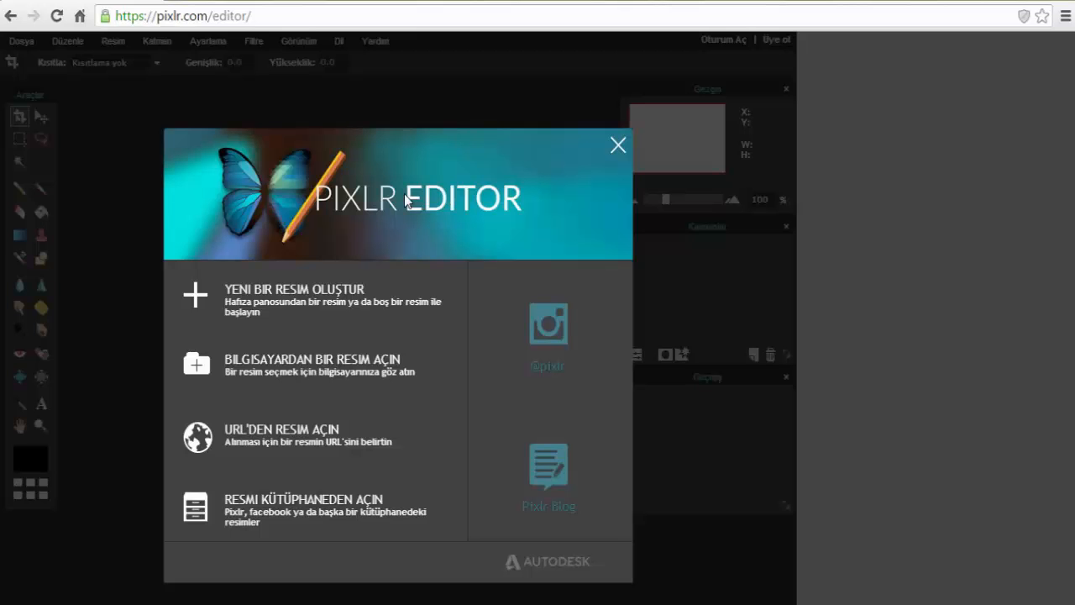
# Step: Open the picture "images" from the computer and maximize its image window
pyautogui.click(336, 344)
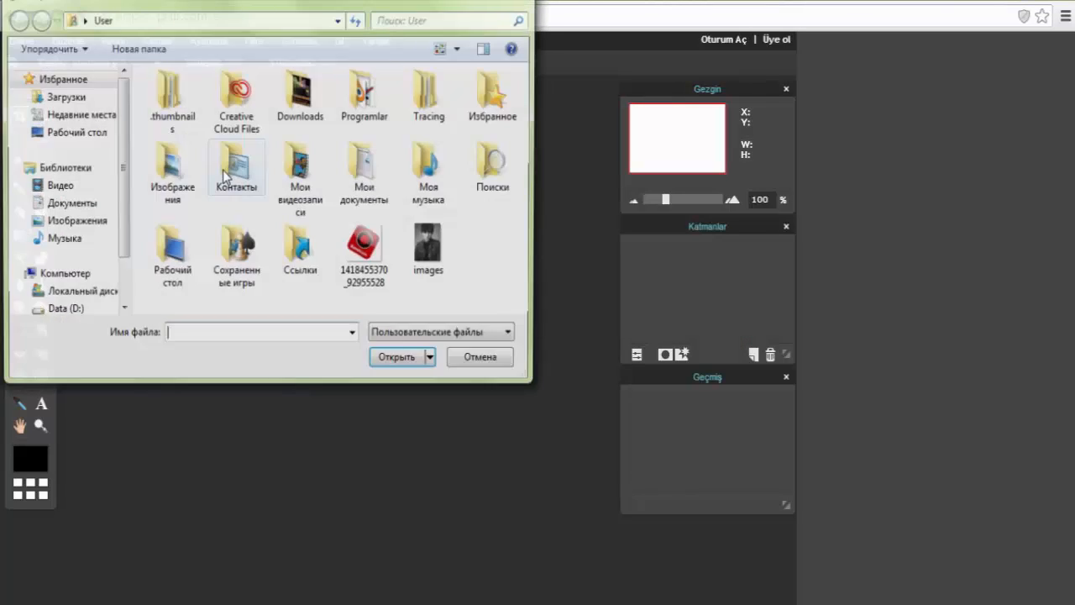
pyautogui.click(426, 259)
pyautogui.doubleClick(426, 258)
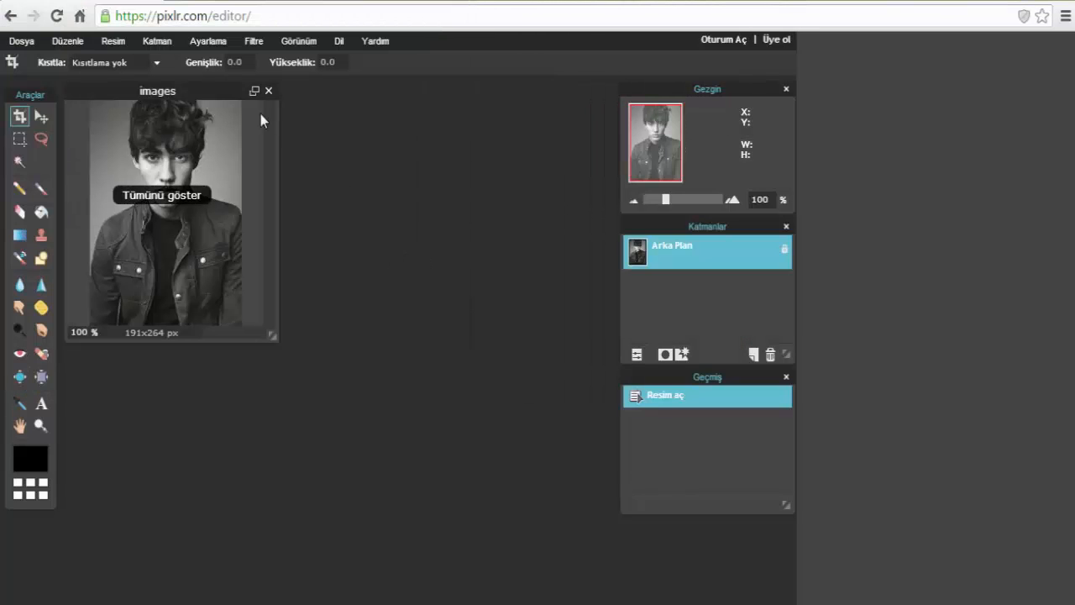
pyautogui.click(255, 90)
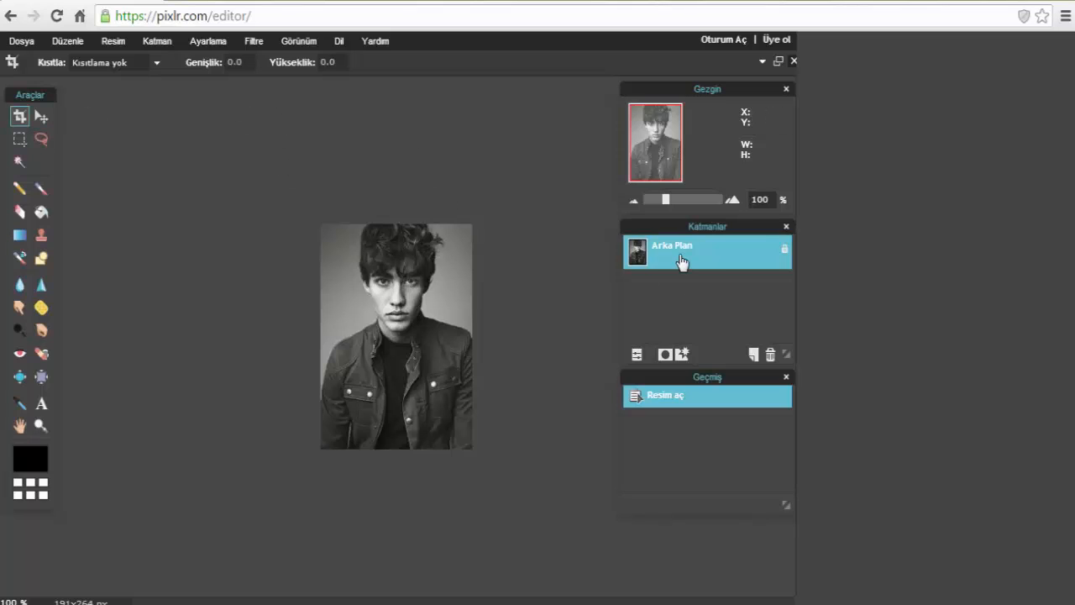
# Step: Add a new empty layer above the Arka Plan layer
pyautogui.click(753, 354)
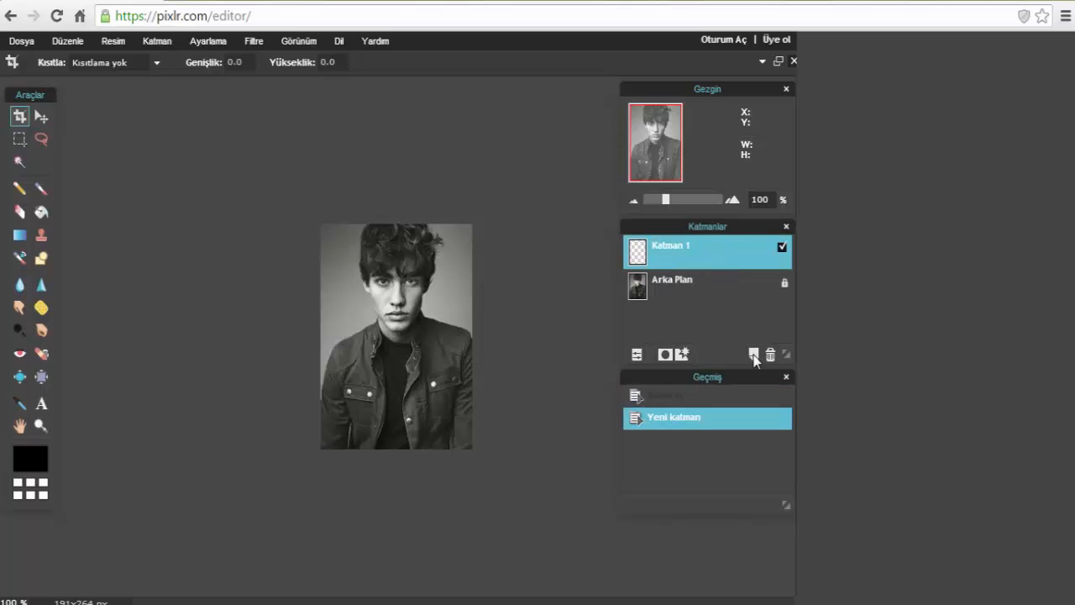
pyautogui.click(638, 356)
pyautogui.click(638, 356)
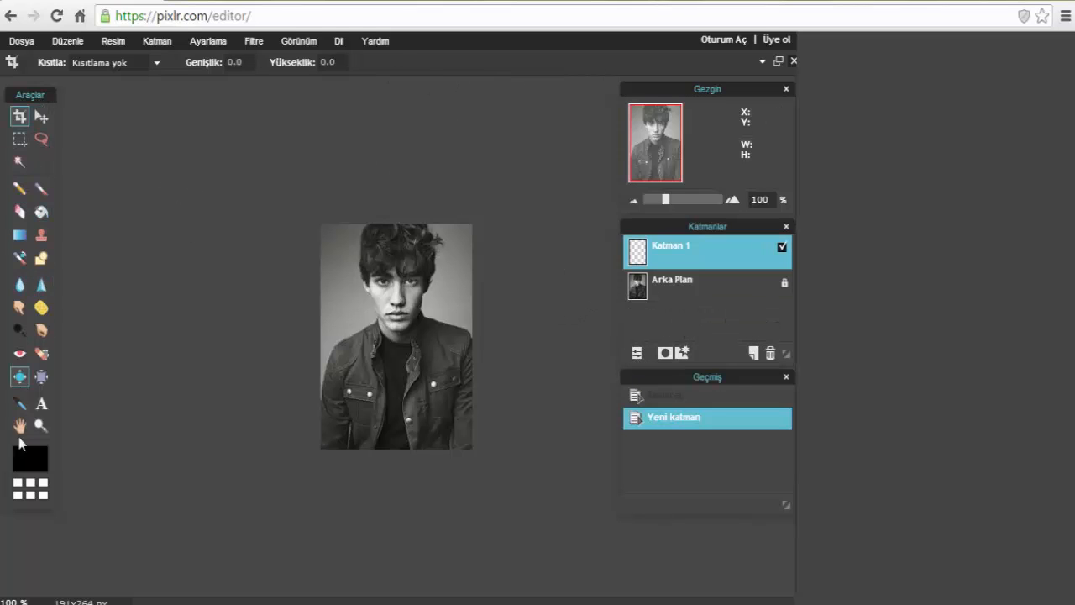
# Step: Try zooming in and out on the portrait, leaving the view at 200%
pyautogui.click(41, 426)
pyautogui.click(397, 334)
pyautogui.rightClick(391, 278)
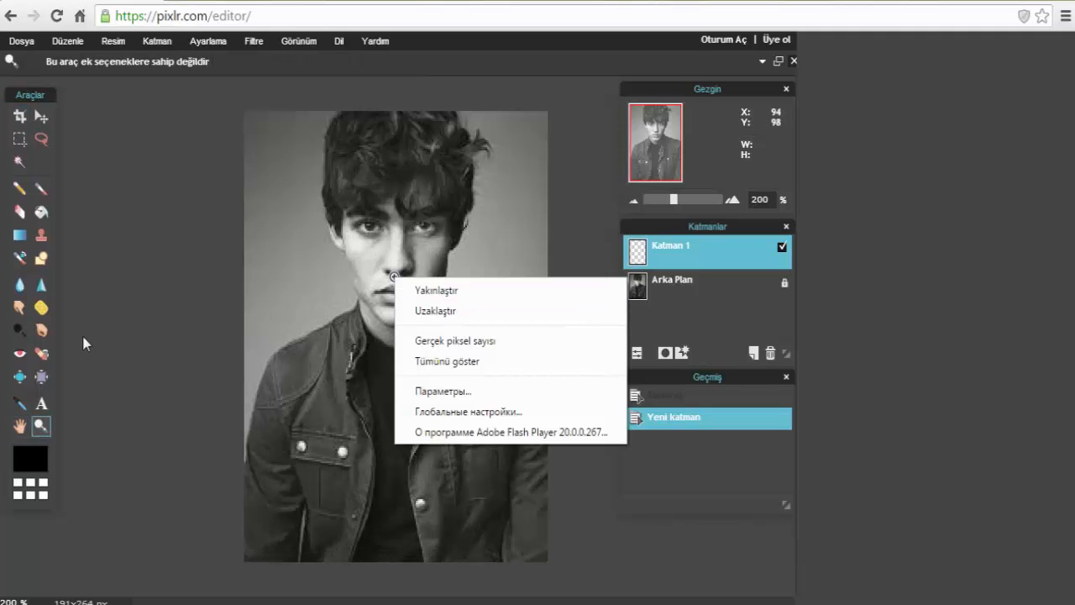
pyautogui.click(498, 315)
pyautogui.click(357, 309)
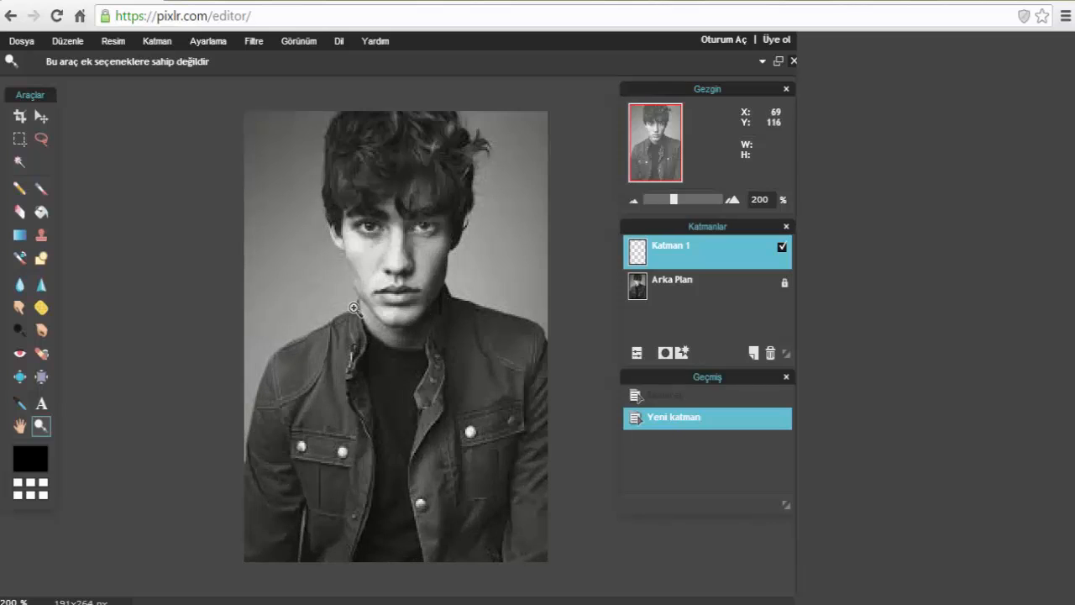
pyautogui.rightClick(336, 292)
pyautogui.click(147, 308)
pyautogui.rightClick(369, 256)
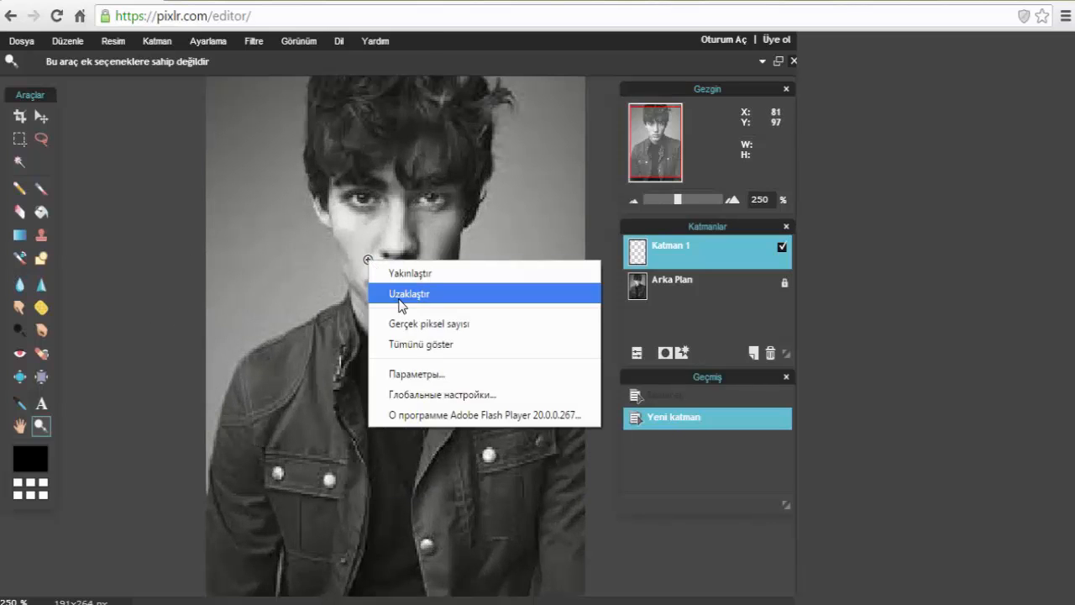
pyautogui.click(401, 293)
# Step: Outline the face and hair with a freehand lasso selection about 83 by 115 px, and deselect it
pyautogui.click(20, 161)
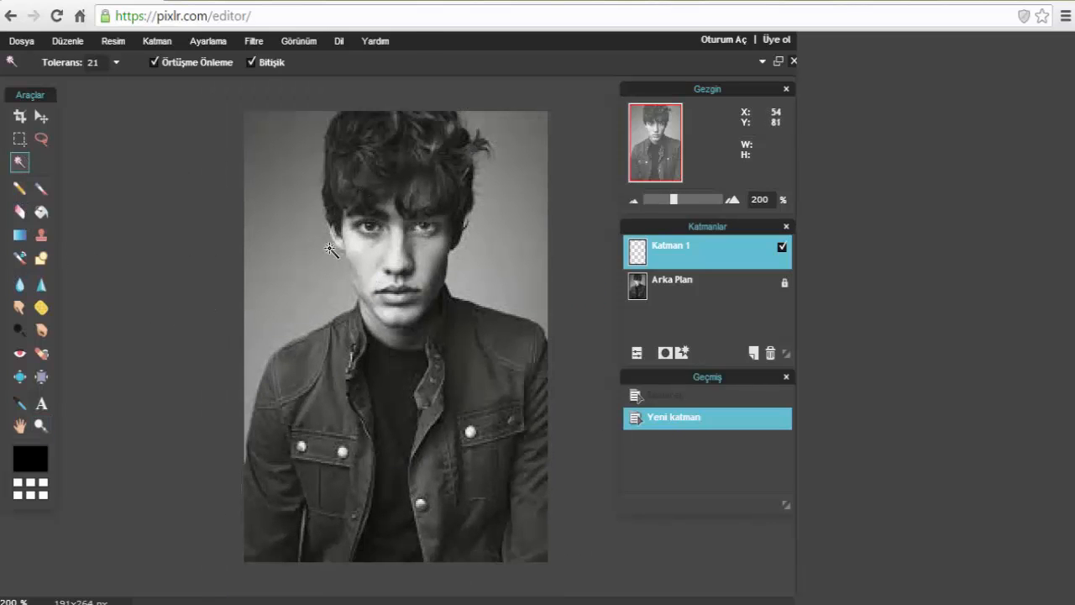
pyautogui.click(19, 139)
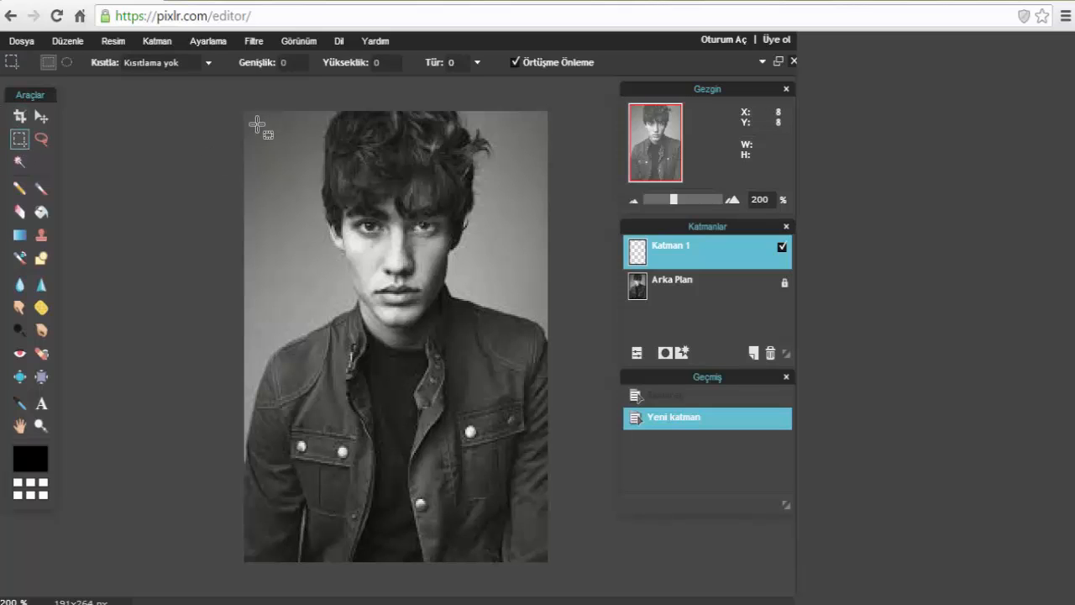
pyautogui.click(42, 139)
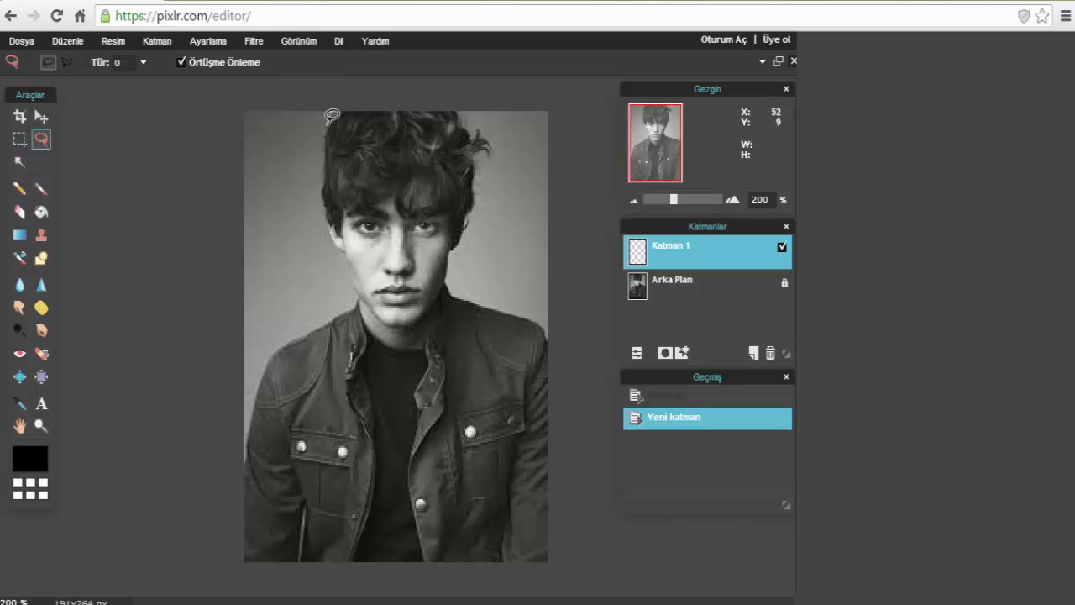
pyautogui.moveTo(328, 119)
pyautogui.mouseDown()
pyautogui.moveTo(325, 202)
pyautogui.moveTo(340, 248)
pyautogui.mouseUp()
pyautogui.moveTo(393, 305)
pyautogui.mouseDown()
pyautogui.moveTo(457, 219)
pyautogui.moveTo(462, 189)
pyautogui.mouseUp()
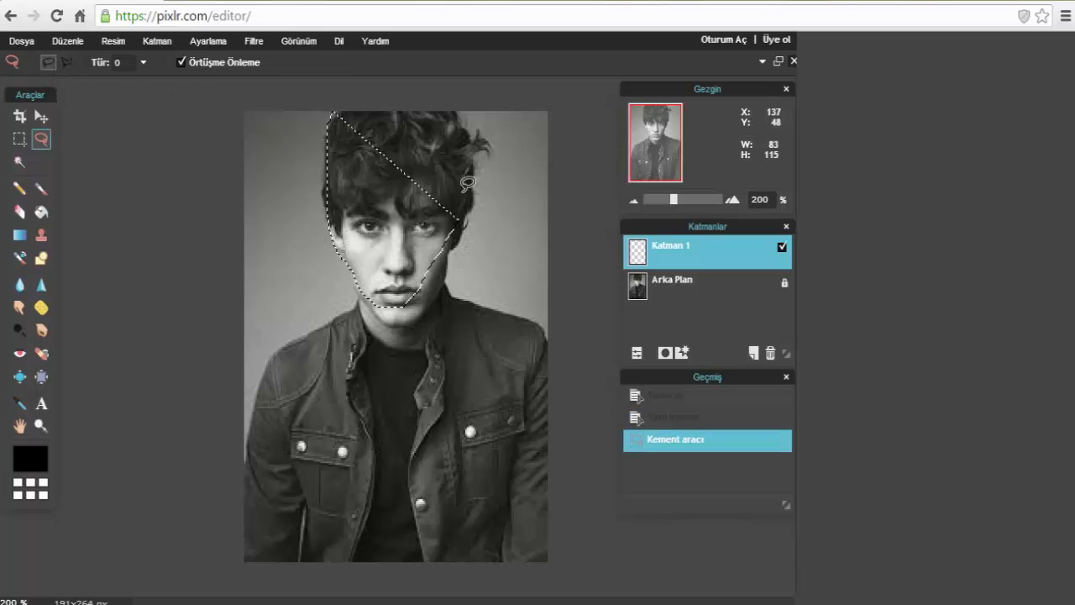
pyautogui.click(462, 189)
# Step: Examine the options of the Move, Pencil, Brush, Eraser, Smudge and Blur tools
pyautogui.click(39, 118)
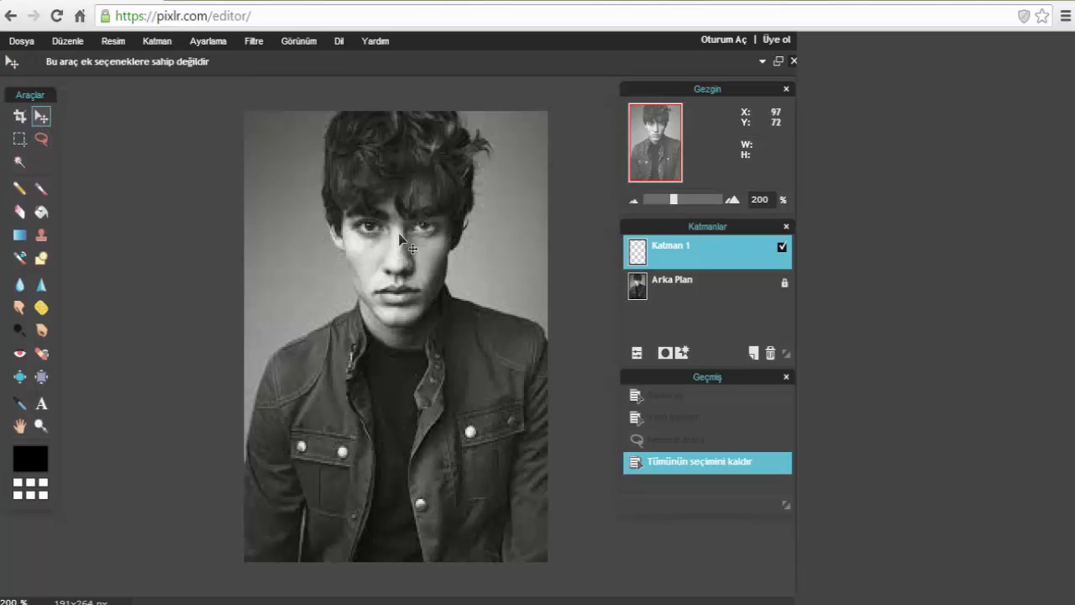
pyautogui.click(17, 191)
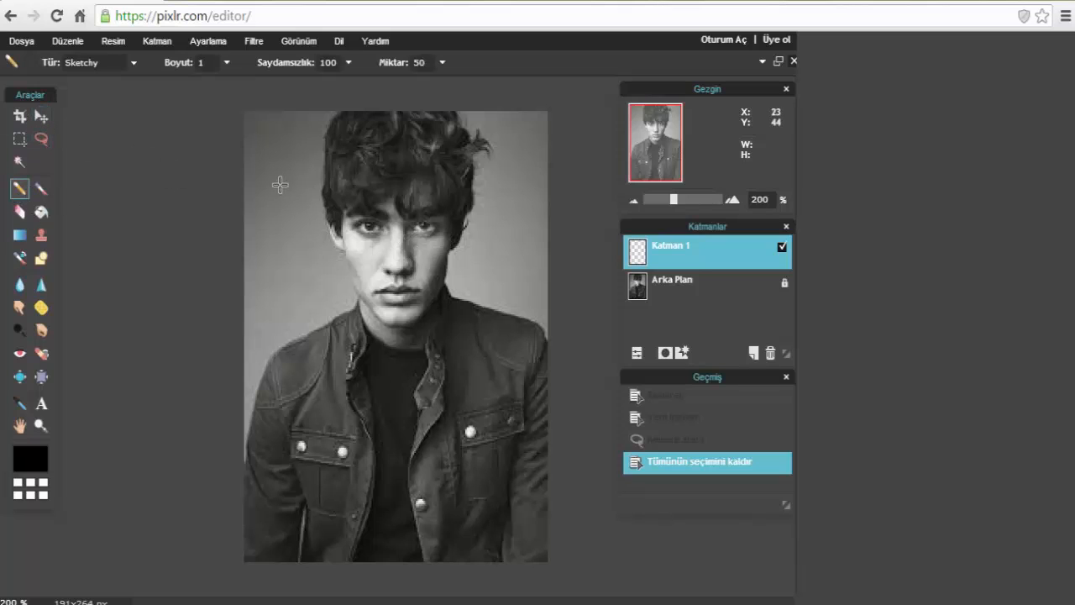
pyautogui.click(41, 189)
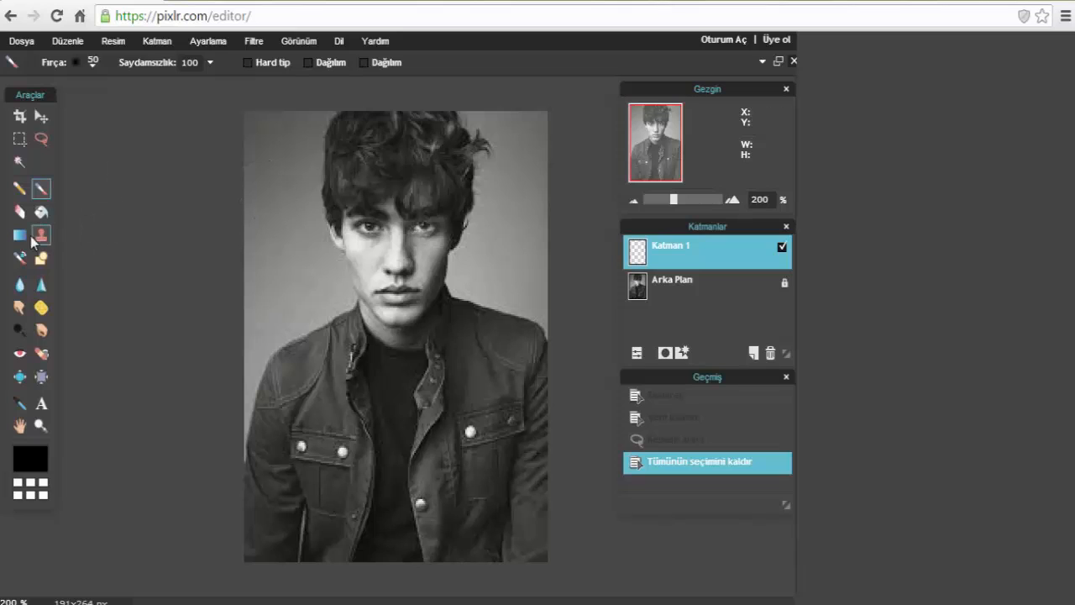
pyautogui.click(20, 213)
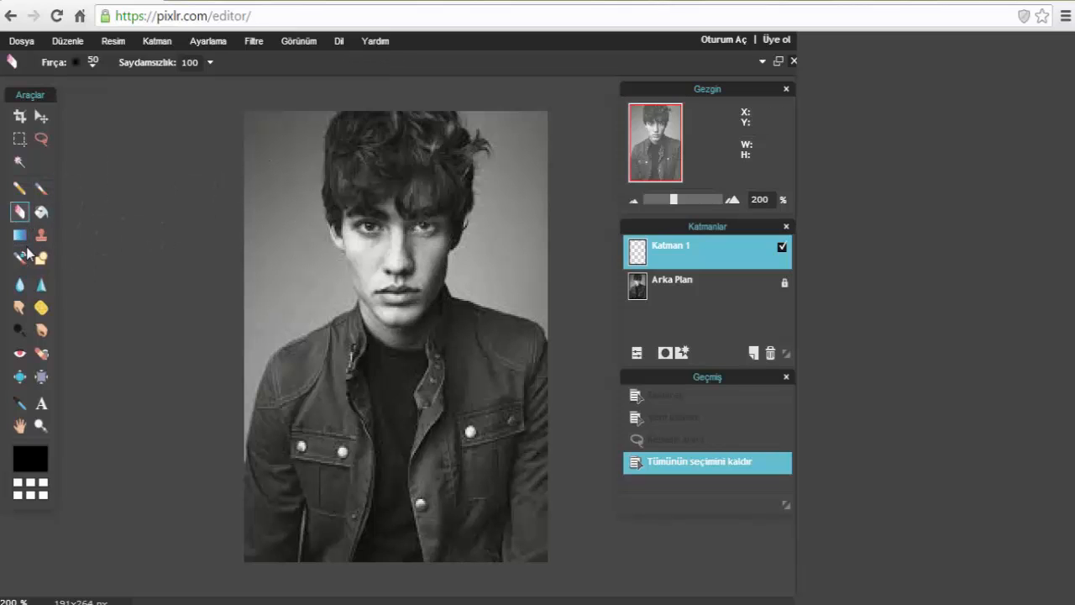
pyautogui.click(19, 258)
pyautogui.click(19, 307)
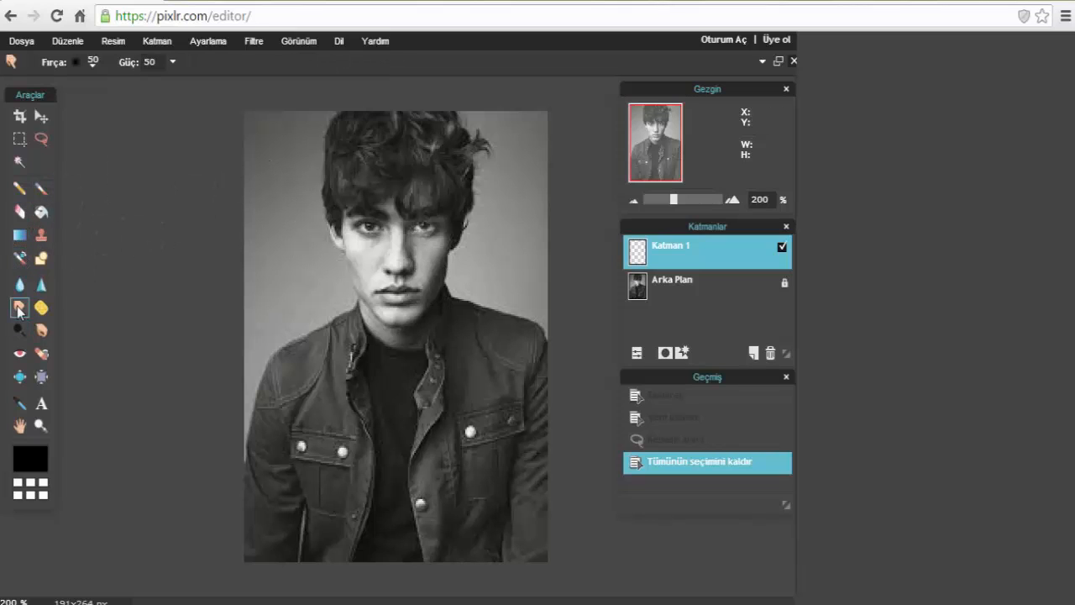
pyautogui.click(20, 284)
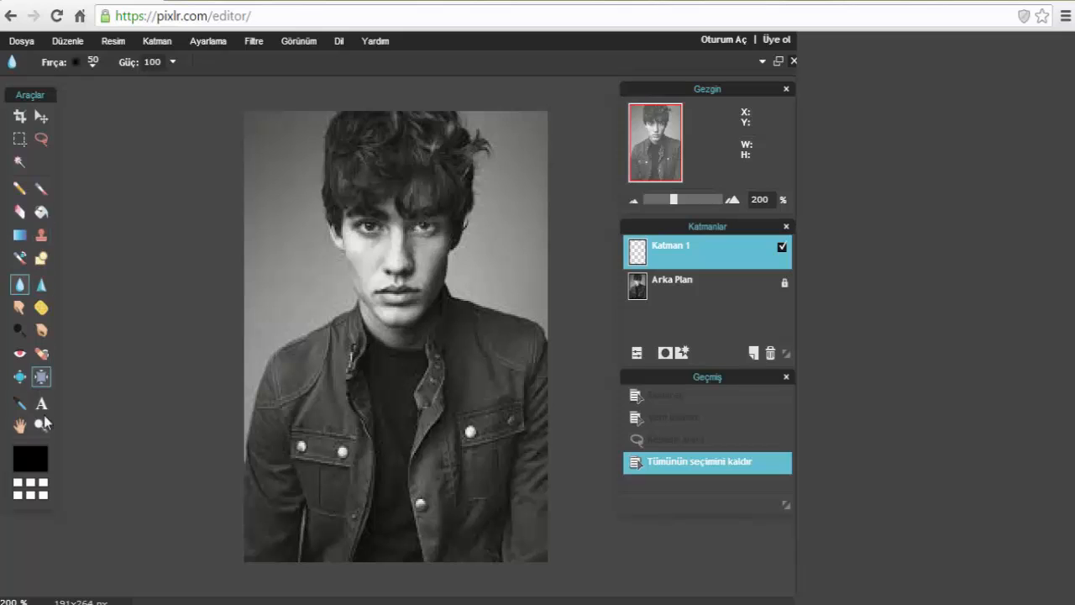
# Step: Apply the Burn tool to the jaw and cheek area on Katman 1 with brush size 50 and exposure 50
pyautogui.click(42, 330)
pyautogui.click(340, 310)
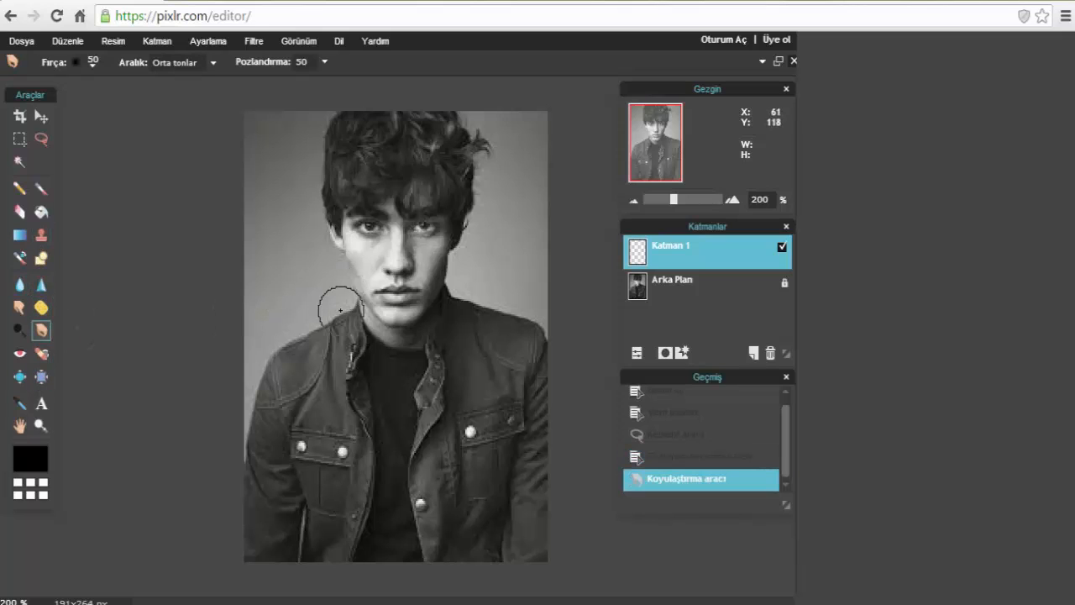
pyautogui.click(358, 262)
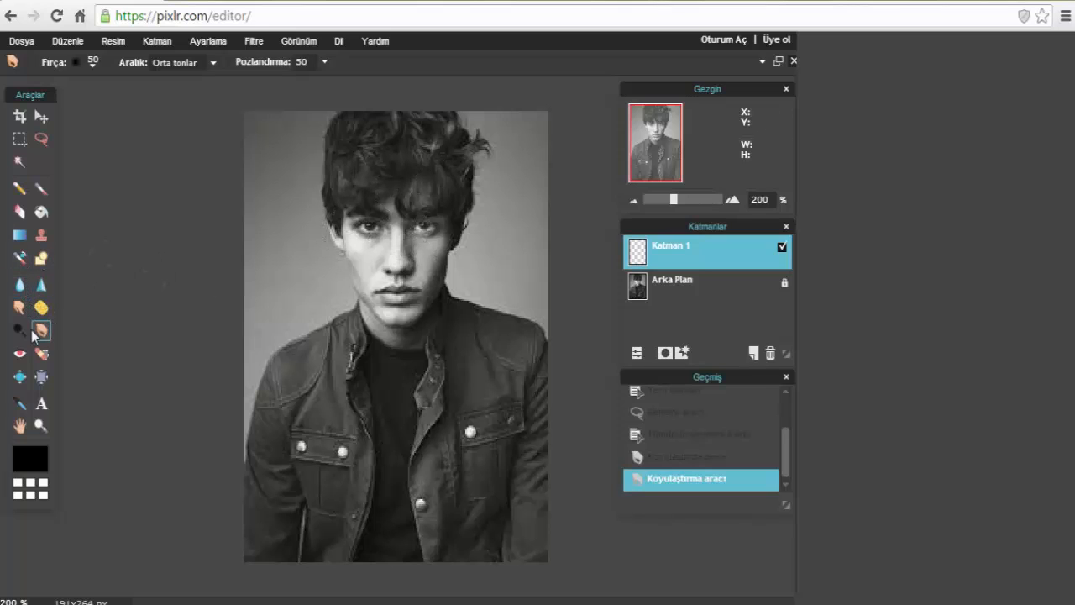
# Step: Paint Spot Heal strokes of size 20 with Blend Nearby across the hair, face, neck and shirt on the Arka Plan layer
pyautogui.click(42, 354)
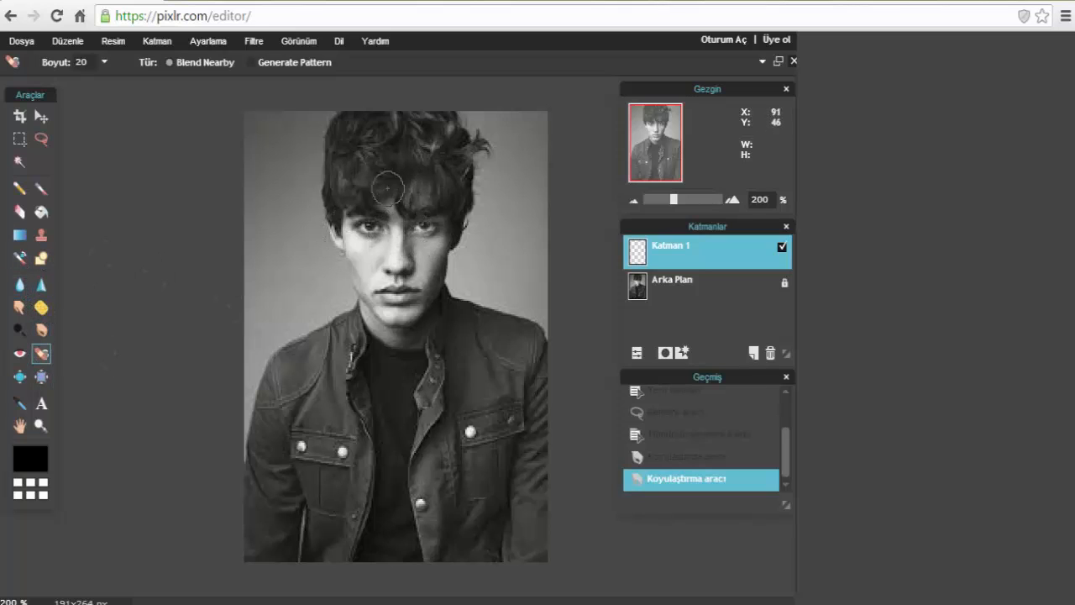
pyautogui.moveTo(387, 190); pyautogui.dragTo(385, 267)
pyautogui.click(691, 294)
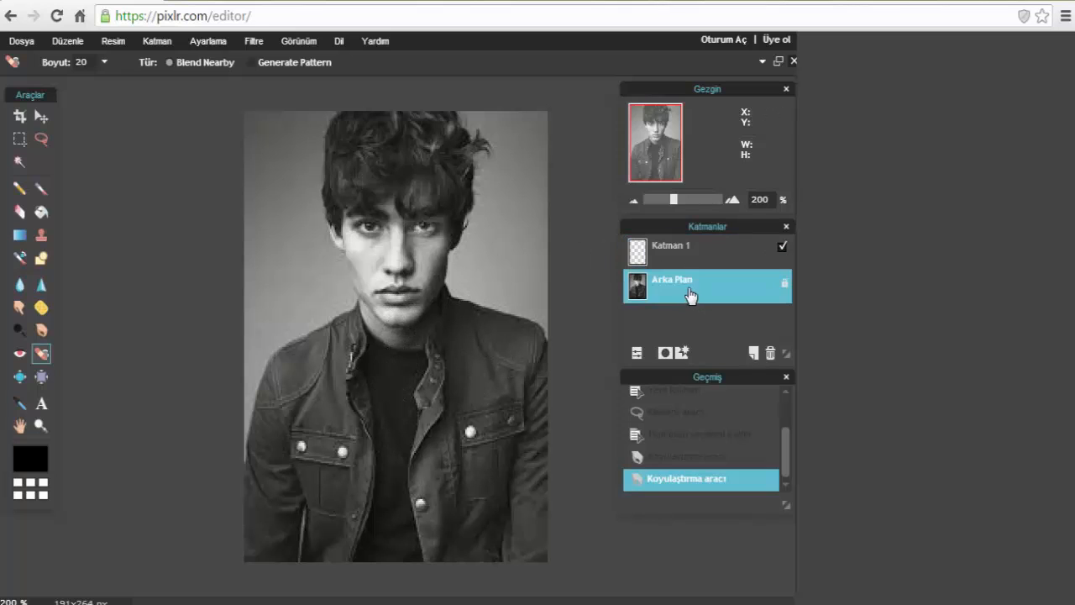
pyautogui.moveTo(353, 114); pyautogui.dragTo(403, 274)
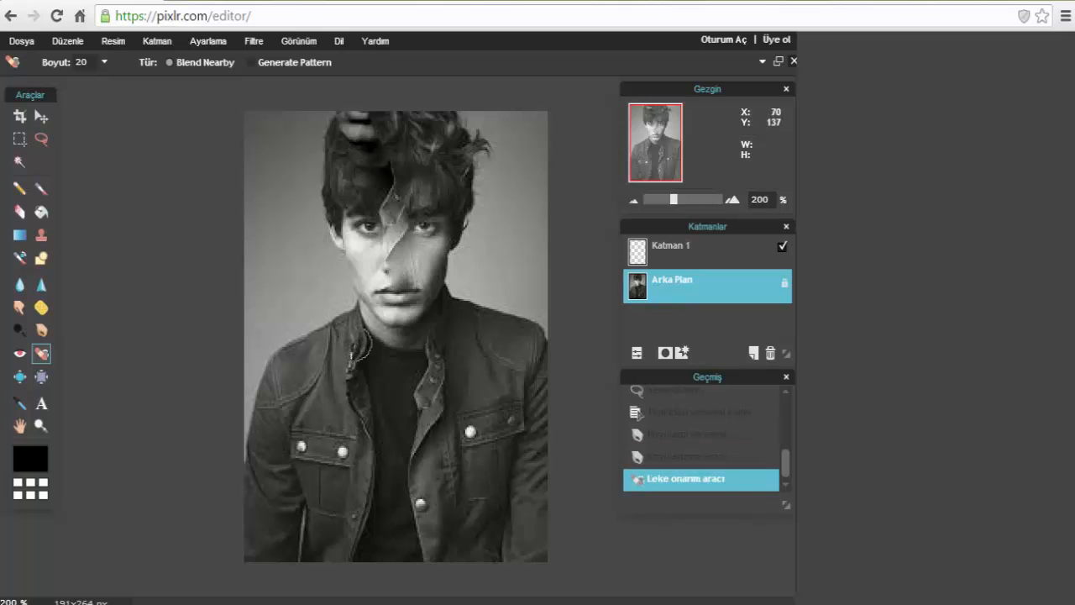
pyautogui.moveTo(374, 434); pyautogui.dragTo(388, 337)
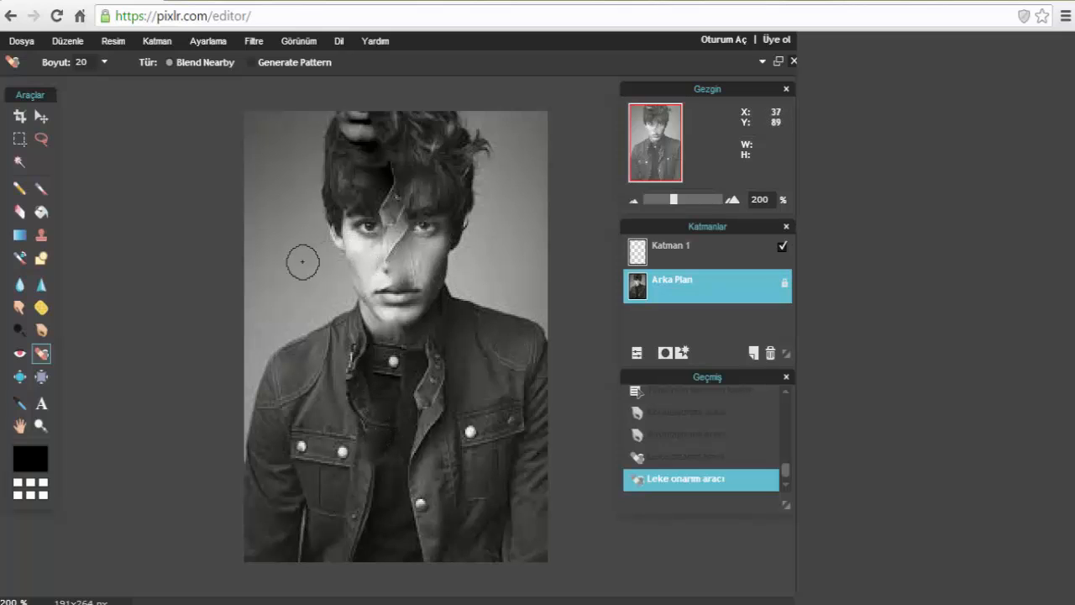
pyautogui.moveTo(301, 264); pyautogui.dragTo(409, 264)
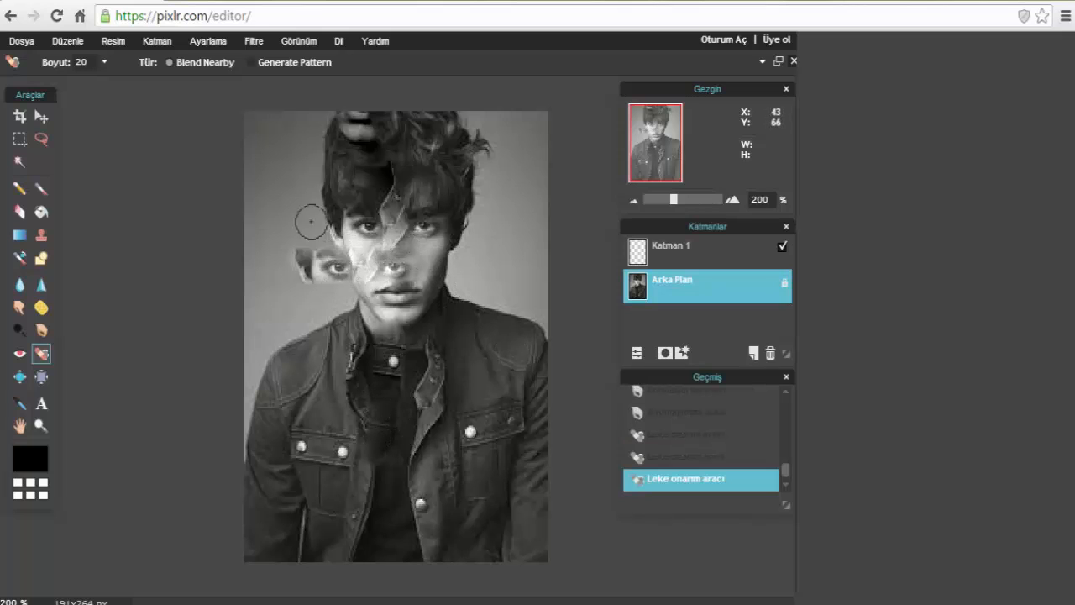
pyautogui.moveTo(315, 220); pyautogui.dragTo(431, 225)
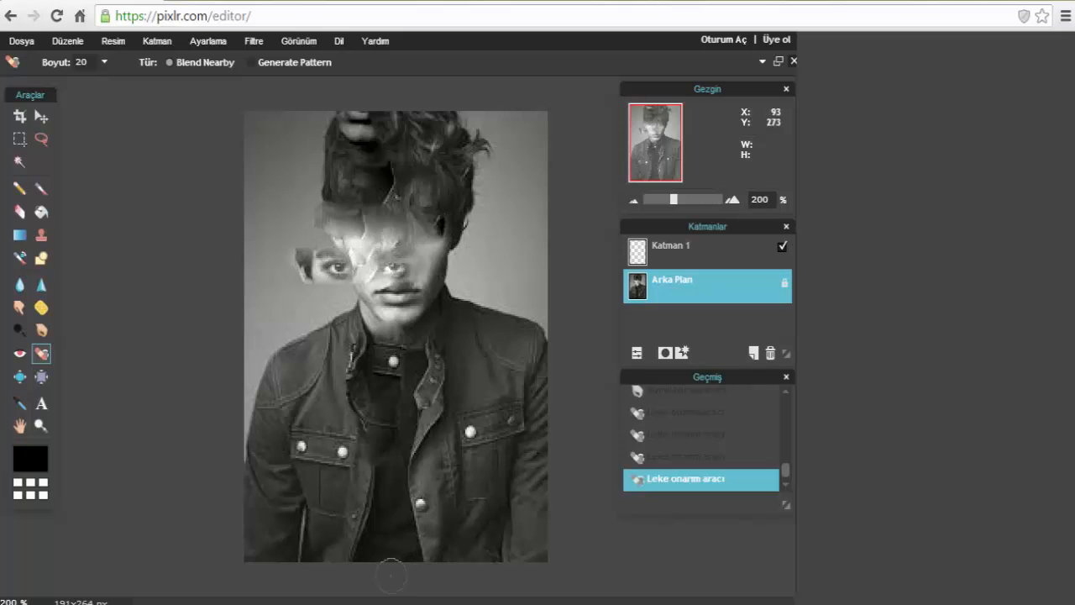
pyautogui.moveTo(338, 314); pyautogui.dragTo(487, 330)
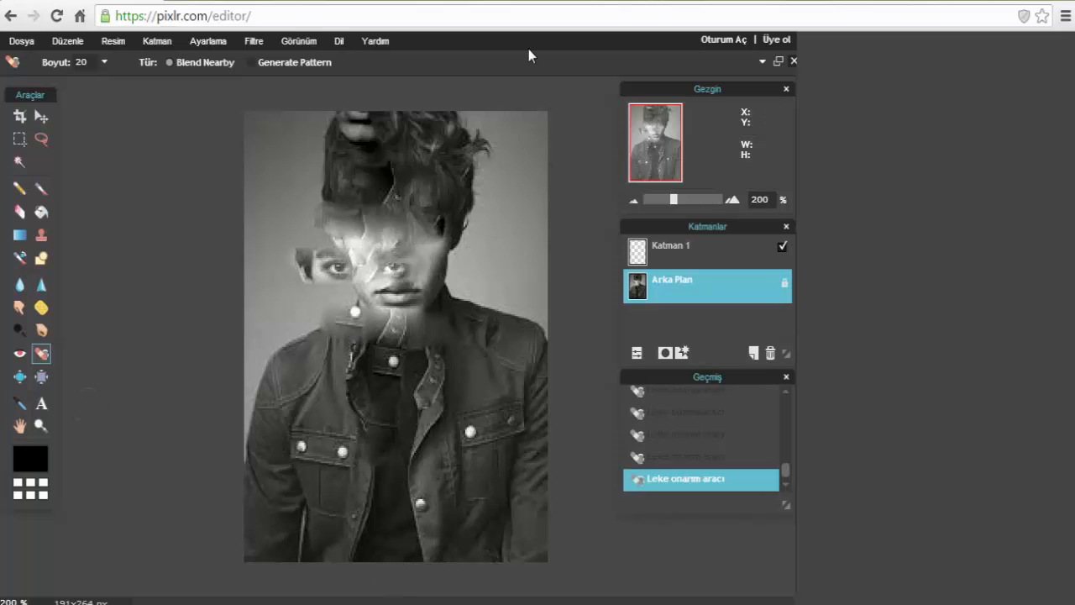
# Step: Undo the last two Spot Heal strokes, across the eyes and across the neck
pyautogui.click(73, 42)
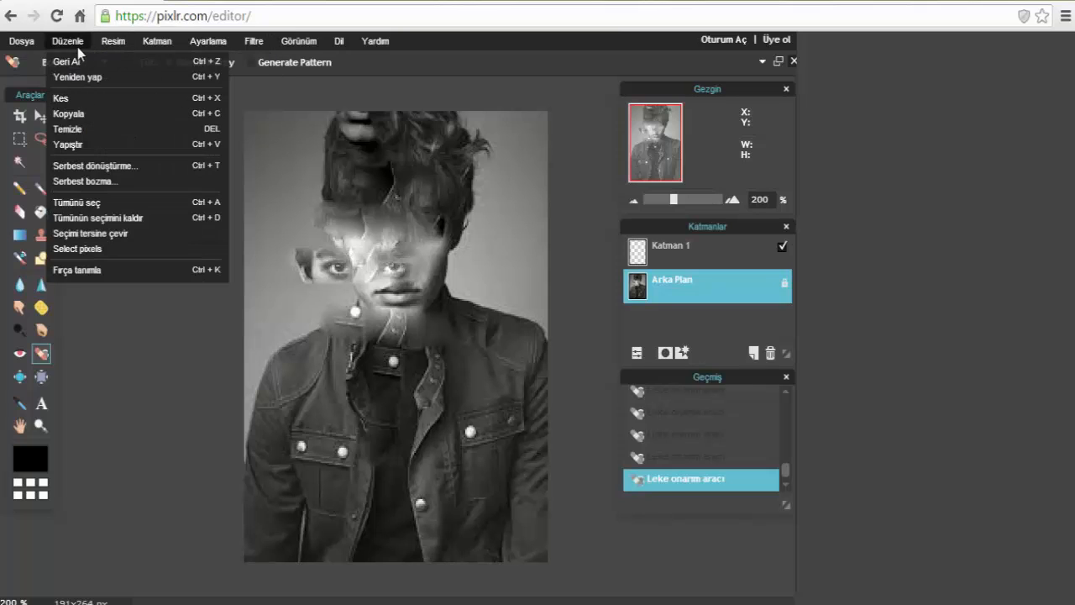
pyautogui.click(66, 57)
pyautogui.click(67, 42)
pyautogui.click(69, 57)
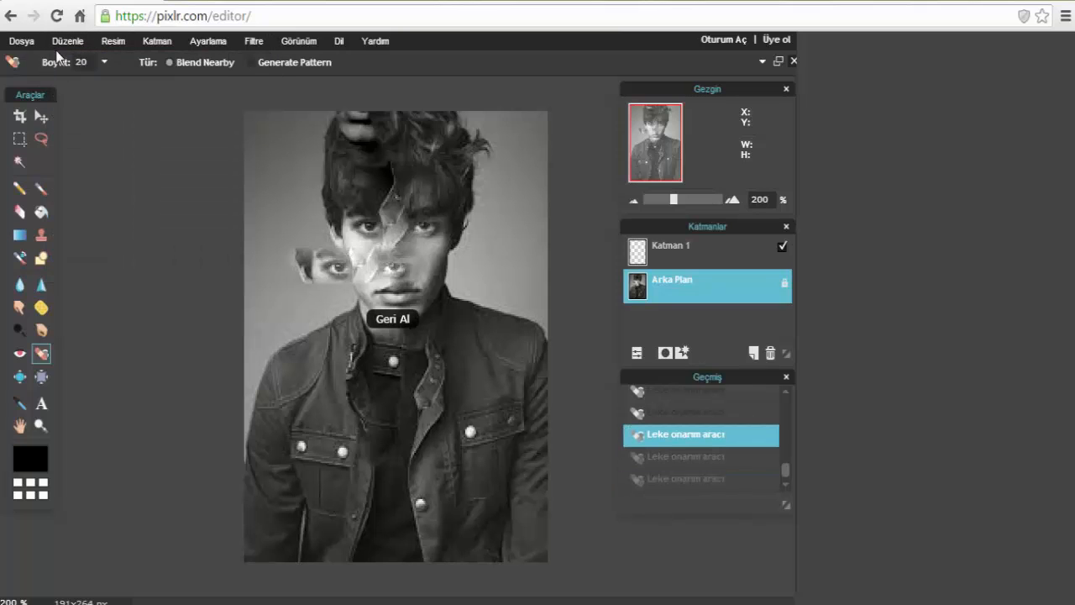
# Step: Undo the remaining Spot Heal strokes on the Arka Plan layer until the portrait's face, hair and shirt are restored
pyautogui.click(67, 42)
pyautogui.click(76, 58)
pyautogui.click(67, 42)
pyautogui.click(78, 76)
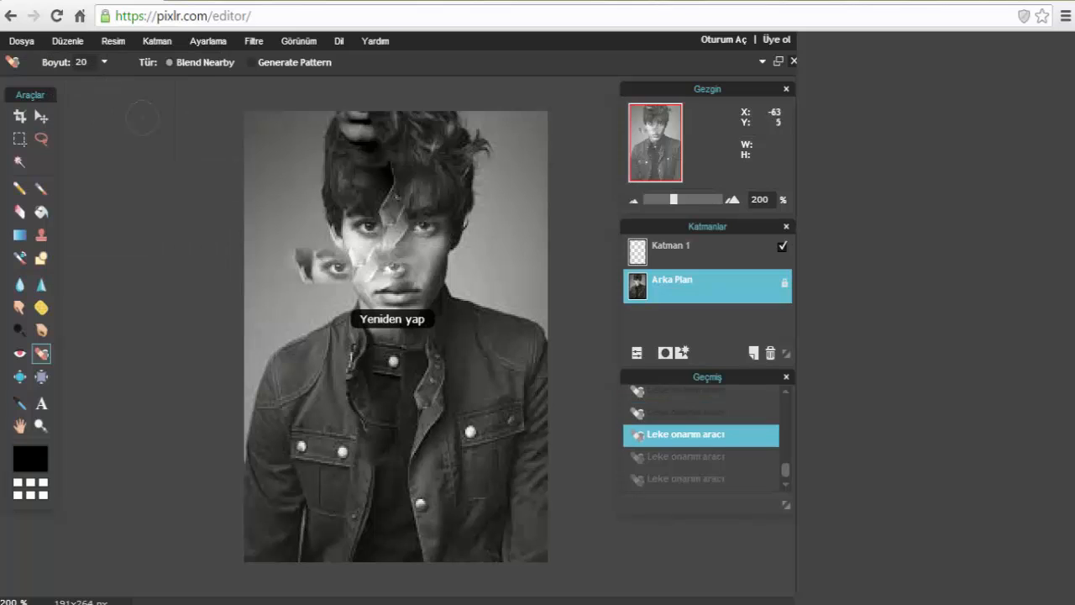
pyautogui.click(68, 42)
pyautogui.click(71, 61)
pyautogui.click(67, 42)
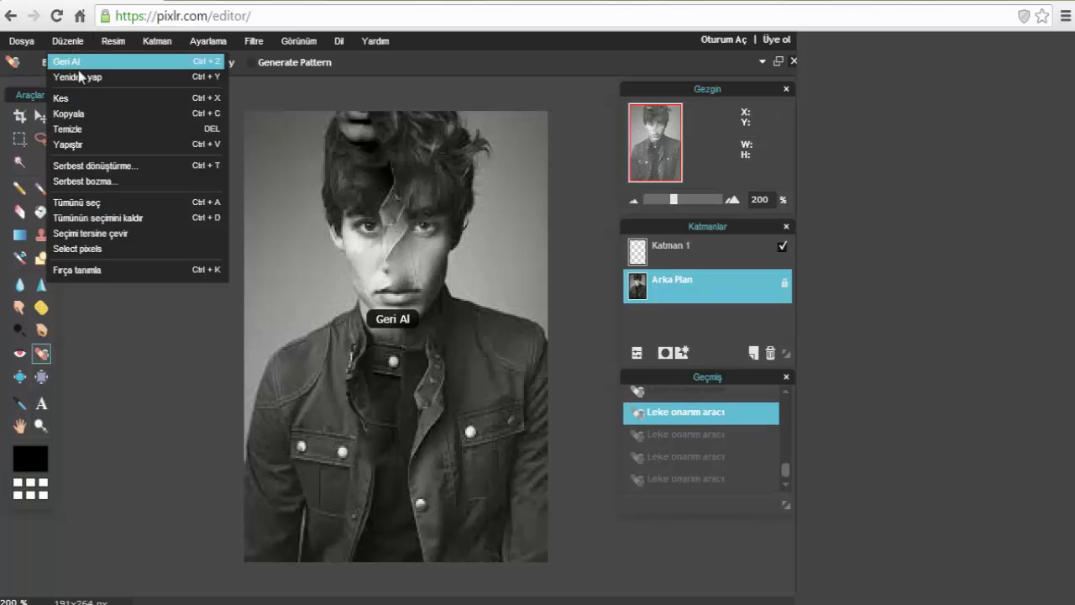
pyautogui.click(69, 61)
pyautogui.click(69, 42)
pyautogui.click(79, 62)
pyautogui.click(68, 42)
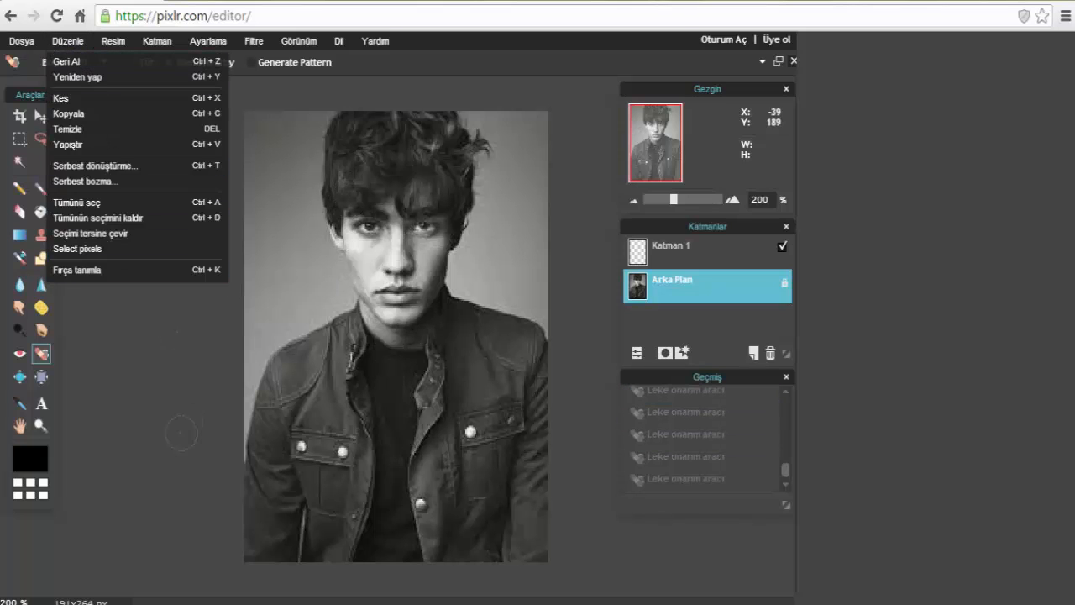
pyautogui.click(75, 62)
# Step: Leave the editor page, discarding the work, and launch the Pixlr Express web app from the Pixlr home page
pyautogui.click(12, 16)
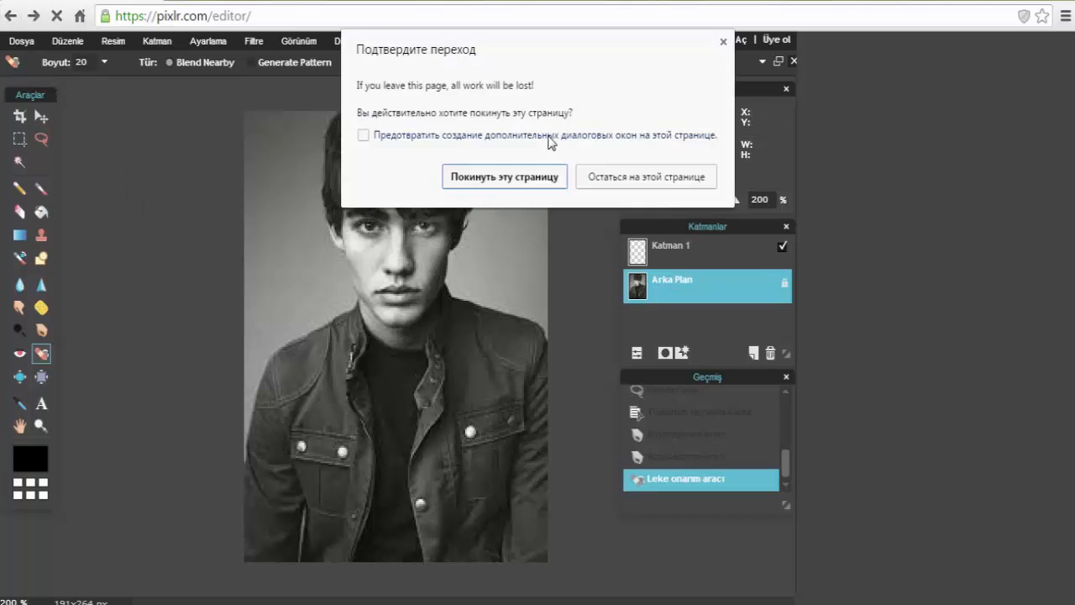
pyautogui.click(529, 173)
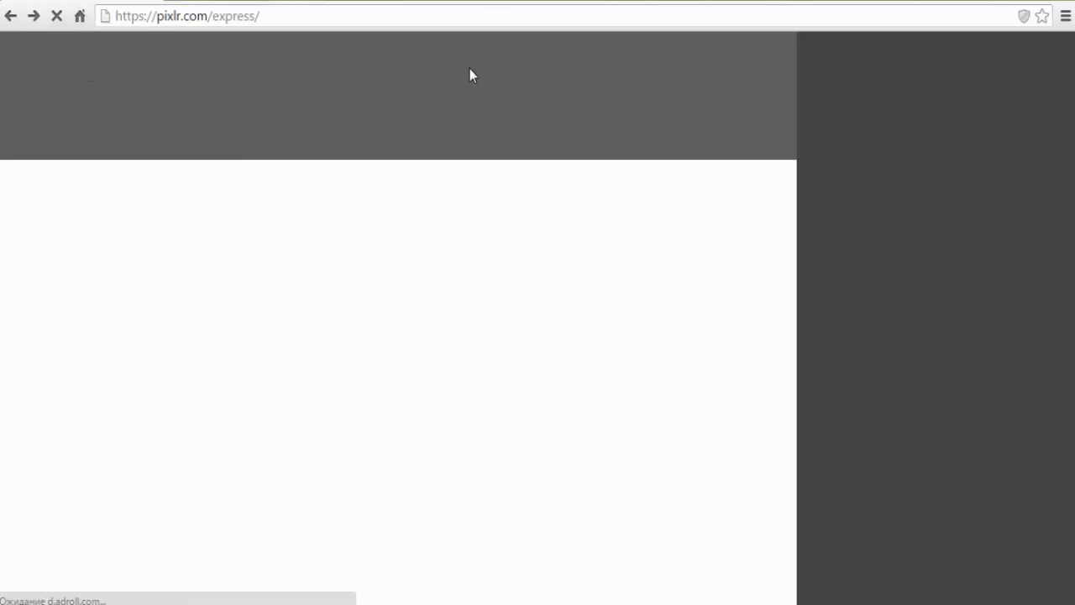
pyautogui.click(34, 16)
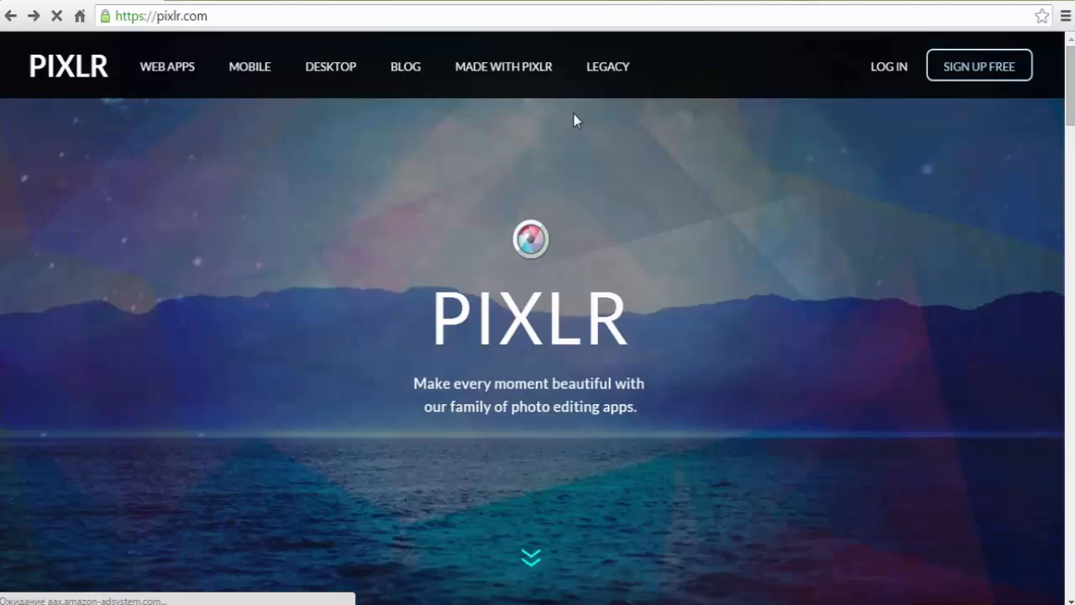
pyautogui.scroll(-5, 715, 305)
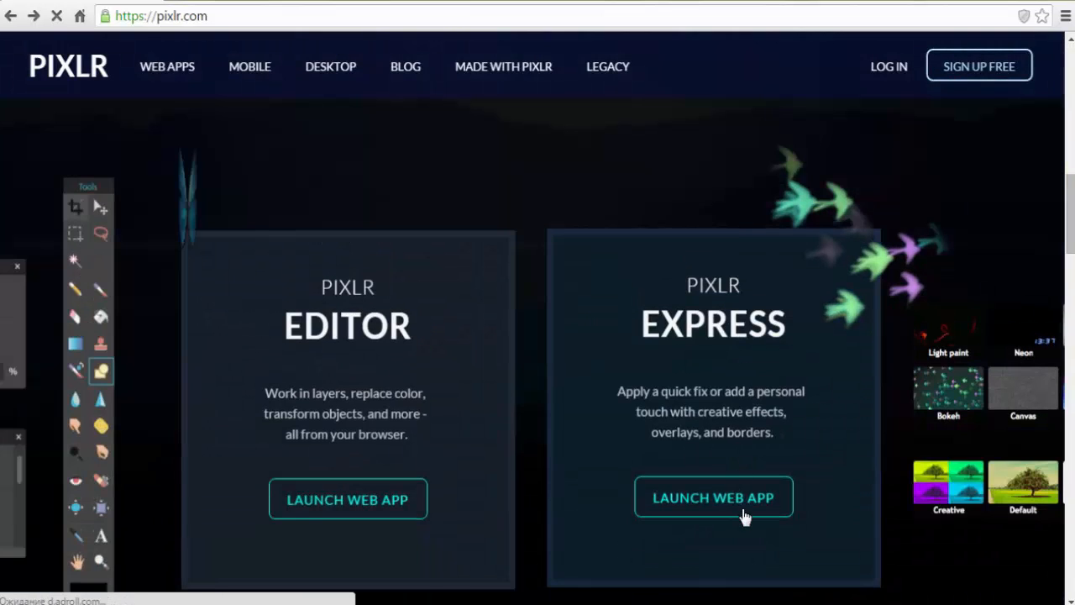
pyautogui.click(732, 360)
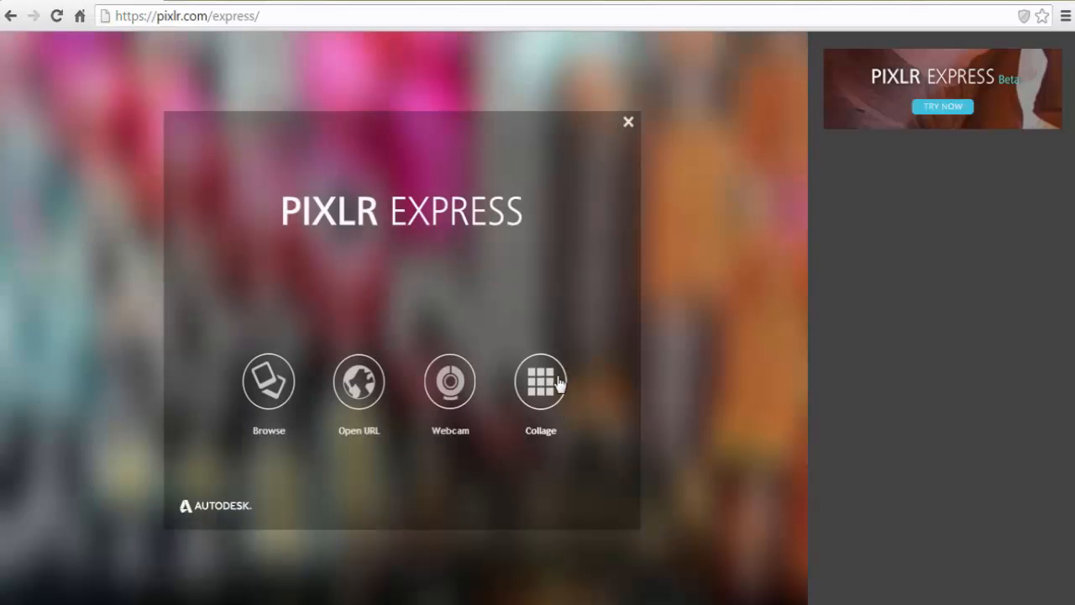
# Step: Start a collage and choose the layout with four cells in a single row
pyautogui.click(541, 424)
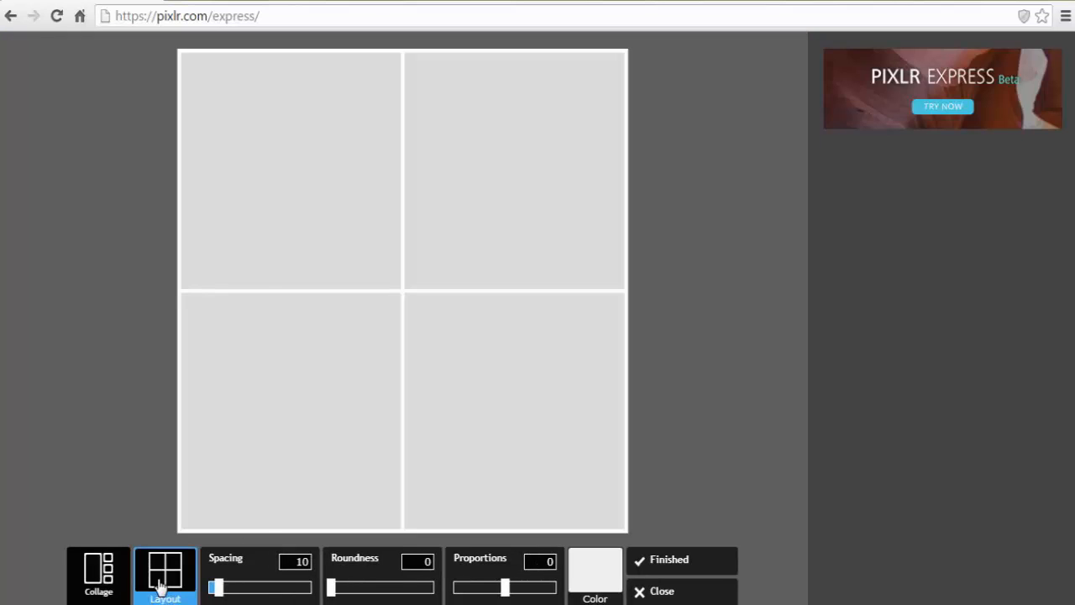
pyautogui.click(163, 571)
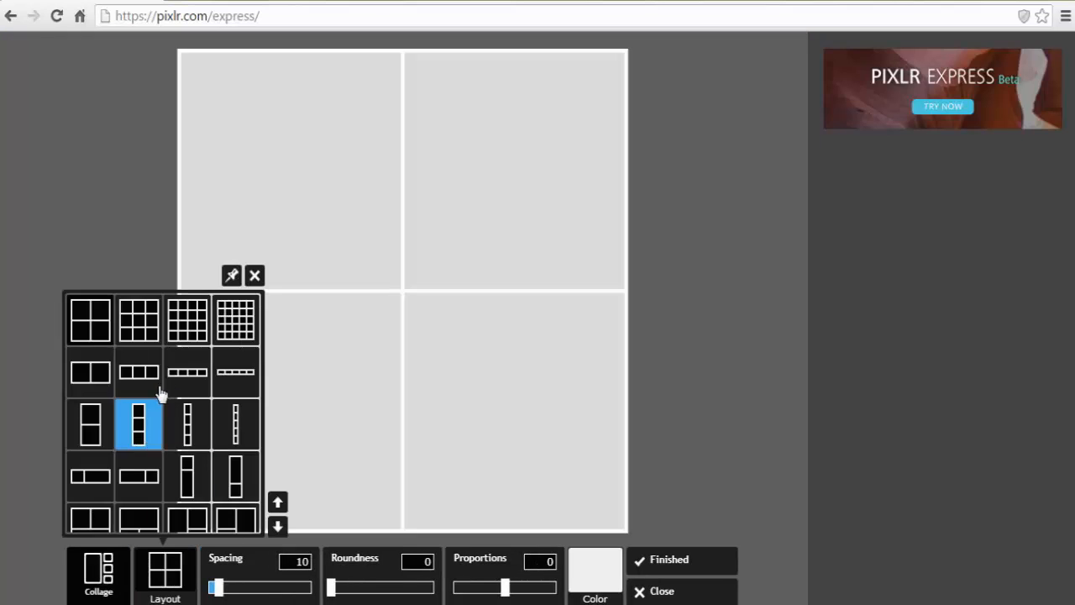
pyautogui.click(188, 372)
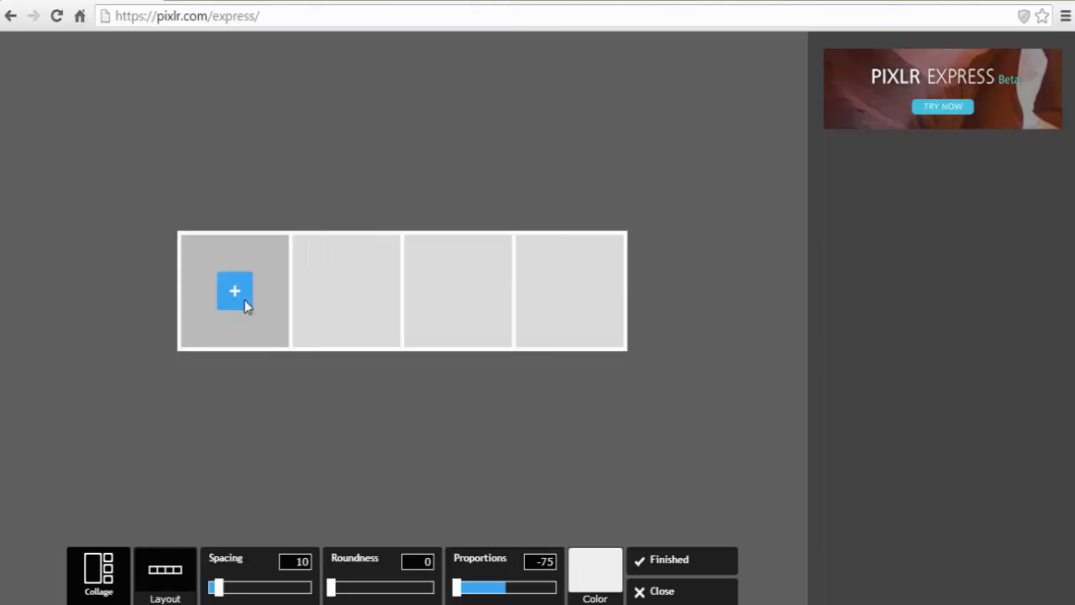
# Step: Fill the first collage cell with the portrait photo and the second with the Bandicam logo, and close the collage
pyautogui.click(245, 305)
pyautogui.click(427, 252)
pyautogui.doubleClick(429, 261)
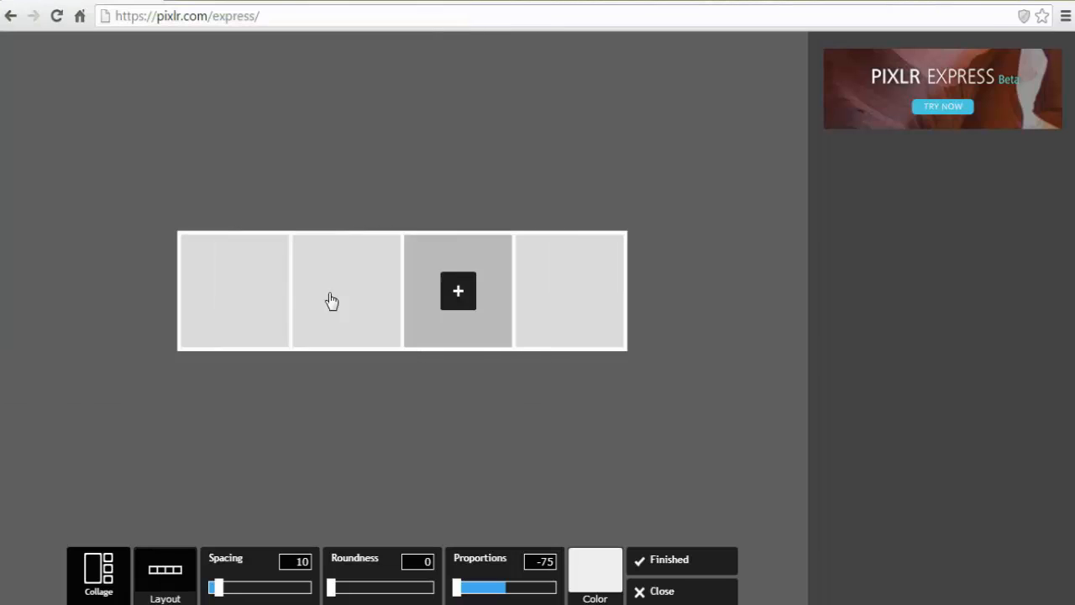
pyautogui.click(347, 299)
pyautogui.doubleClick(364, 243)
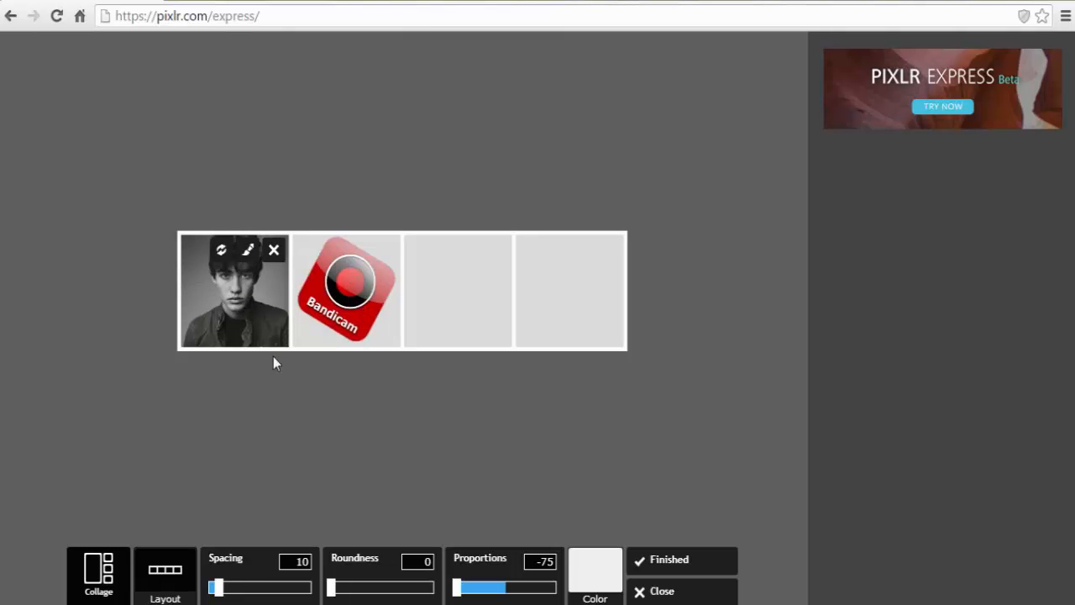
pyautogui.click(662, 591)
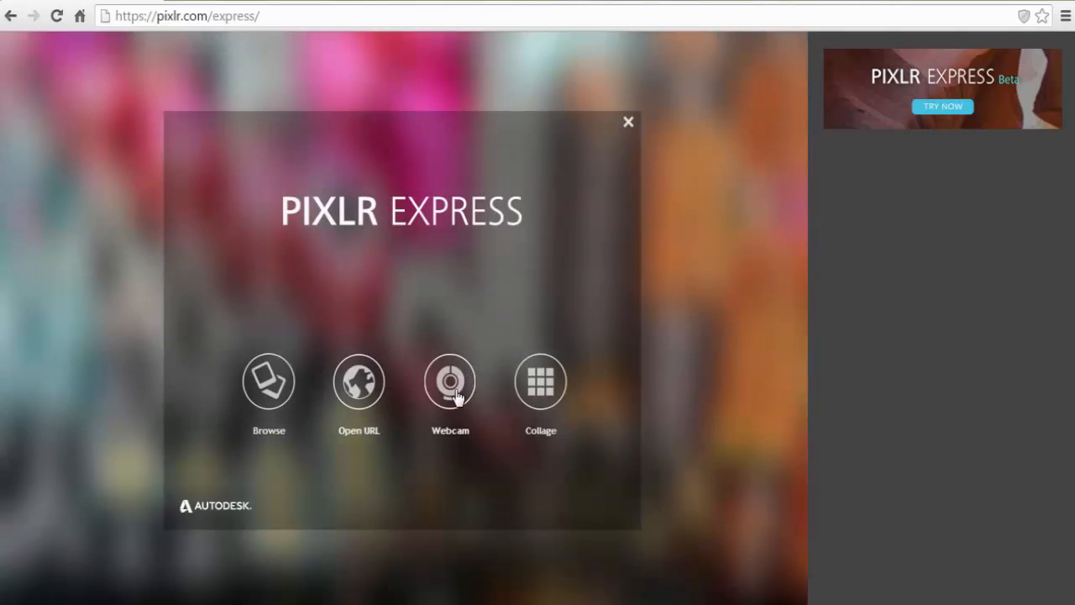
# Step: Browse to the desktop folder and open the 8-bit YouTube logo image in Pixlr Express
pyautogui.click(270, 385)
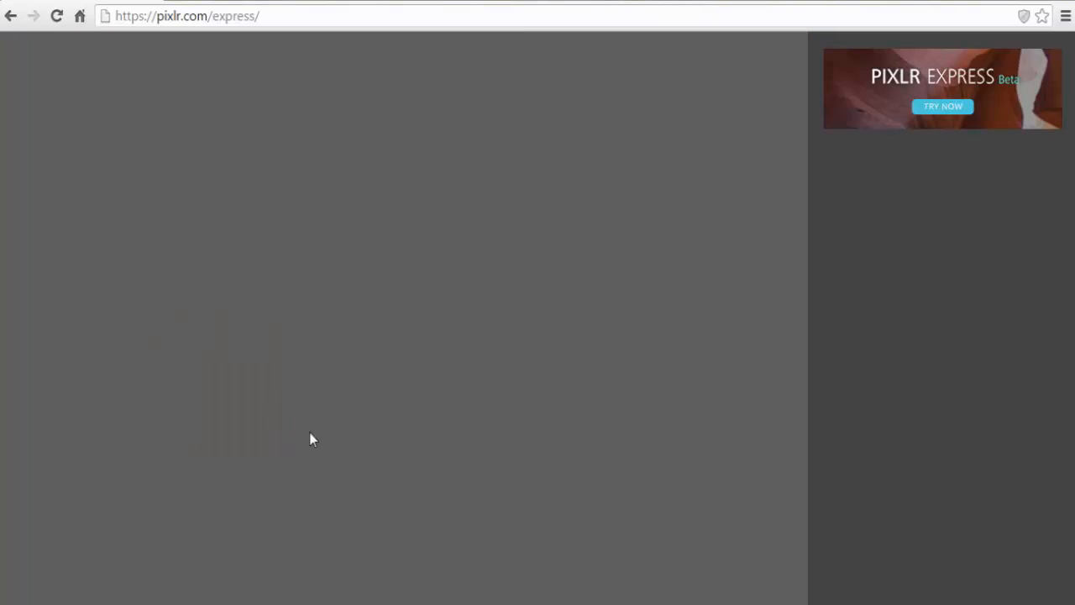
pyautogui.click(94, 133)
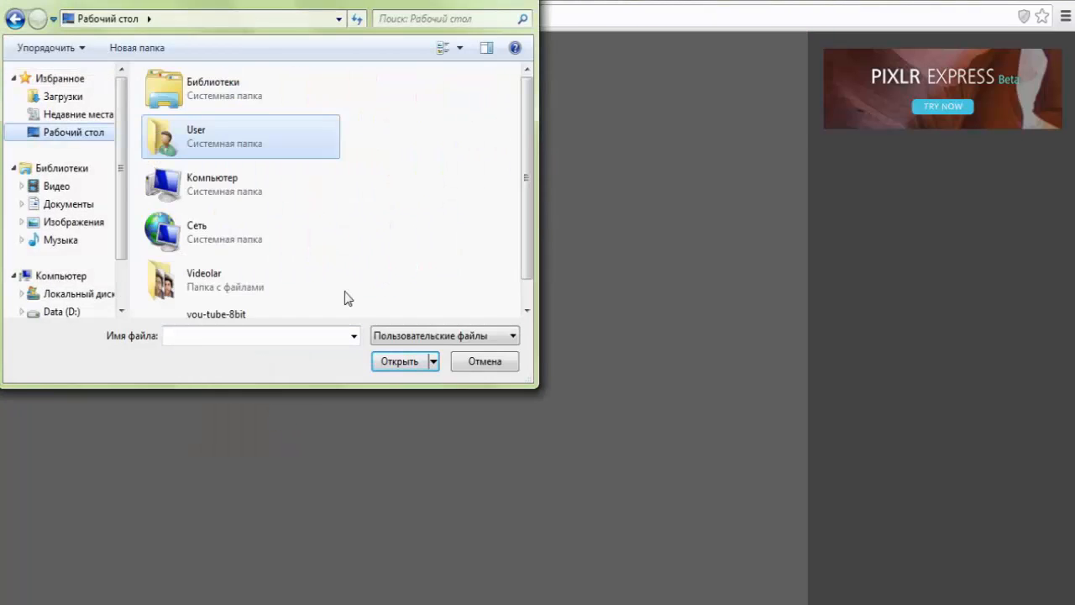
pyautogui.scroll(-2, 344, 297)
pyautogui.doubleClick(233, 301)
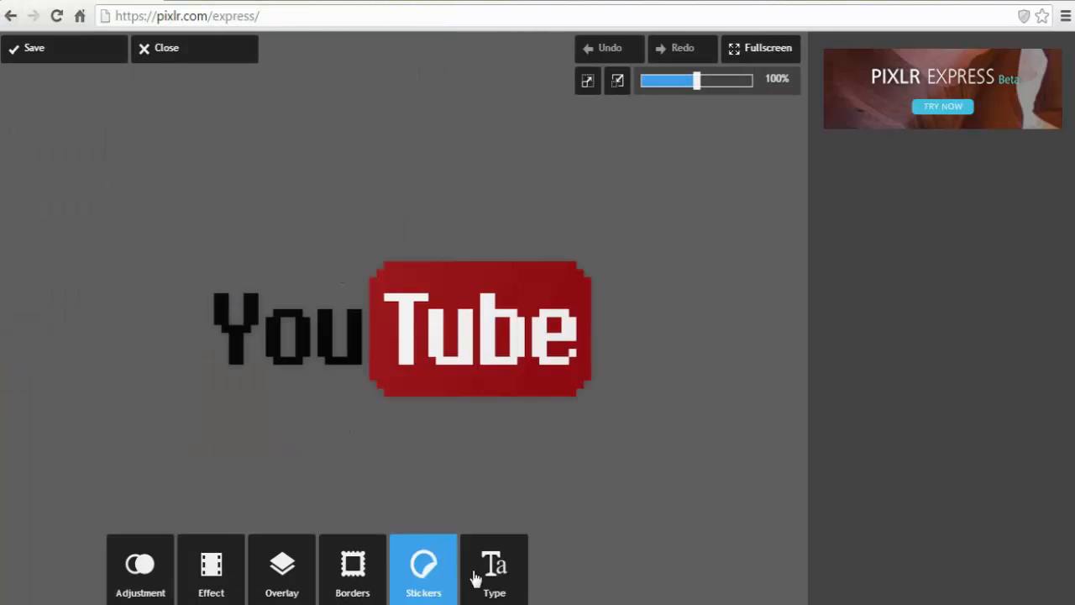
# Step: Try the Poison, Colorsplash and Csi stickers from the Marks category on the logo, and cancel the sticker placement
pyautogui.click(441, 588)
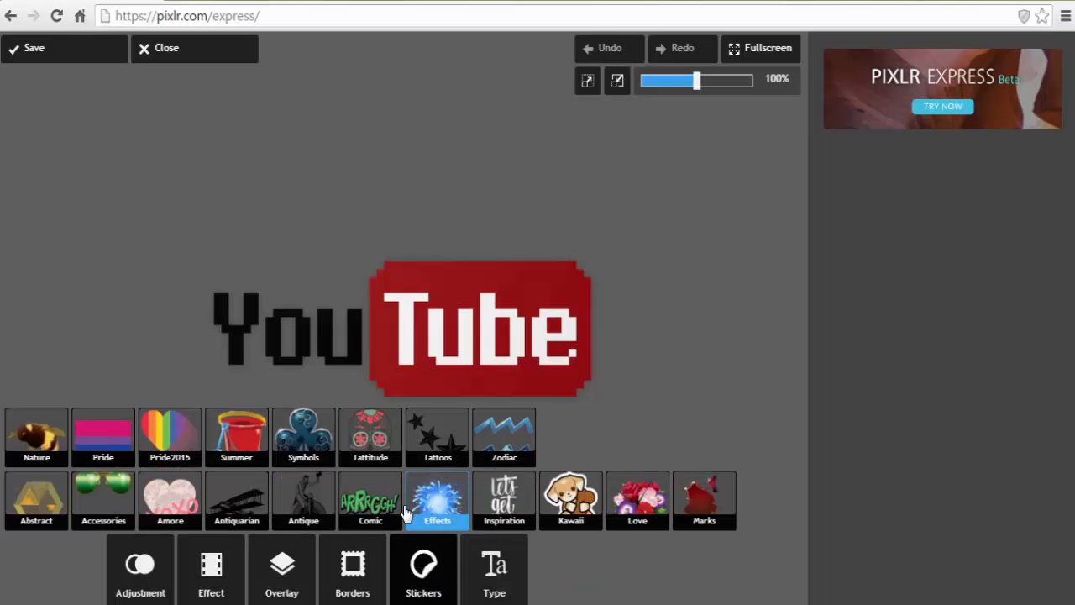
pyautogui.click(699, 504)
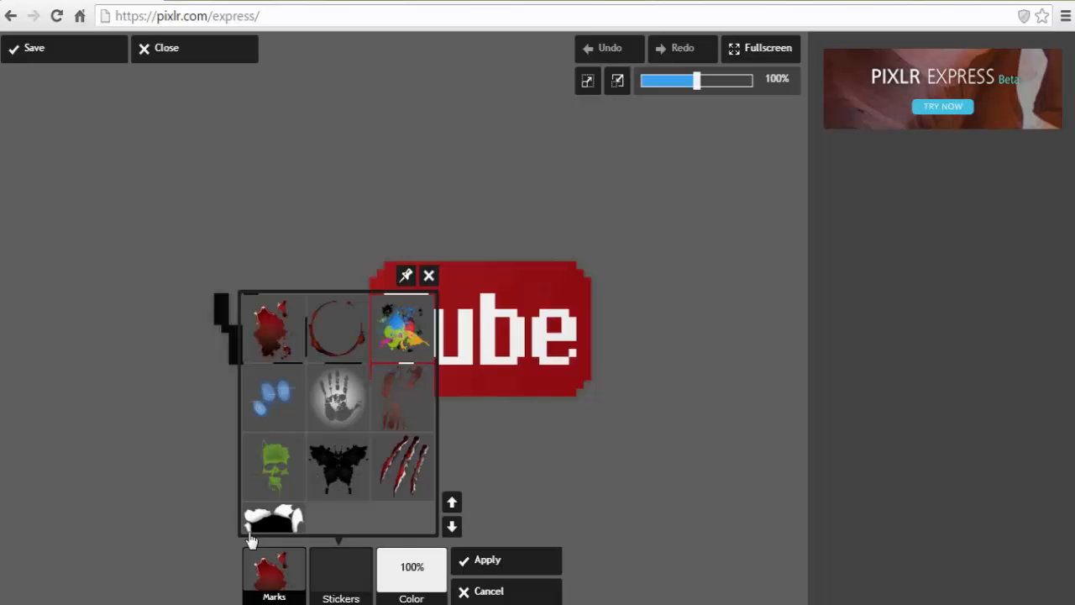
pyautogui.click(273, 465)
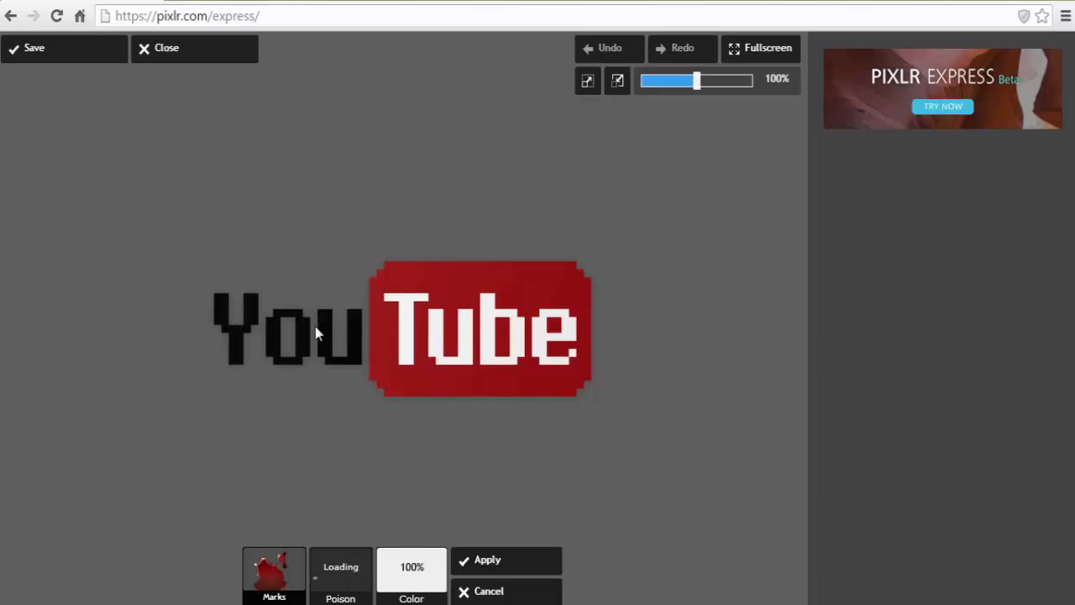
pyautogui.click(341, 571)
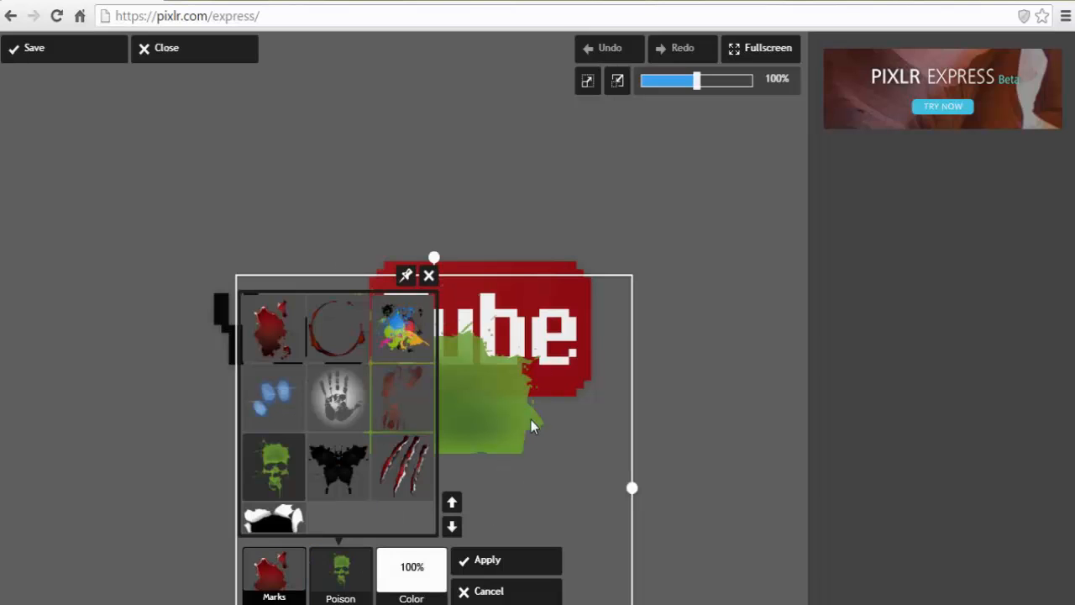
pyautogui.click(406, 341)
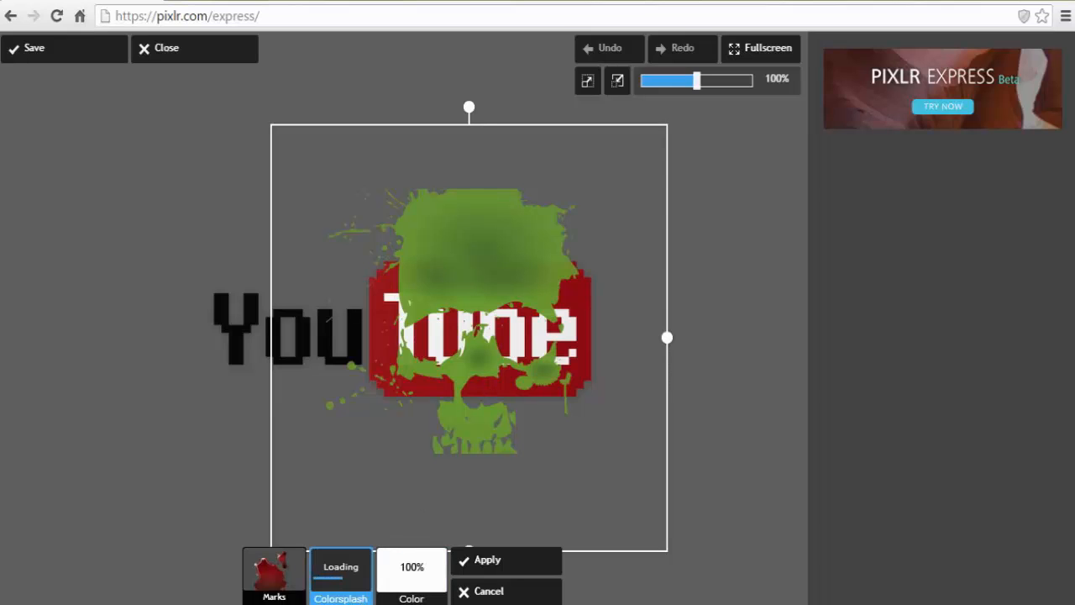
pyautogui.click(362, 592)
pyautogui.click(451, 525)
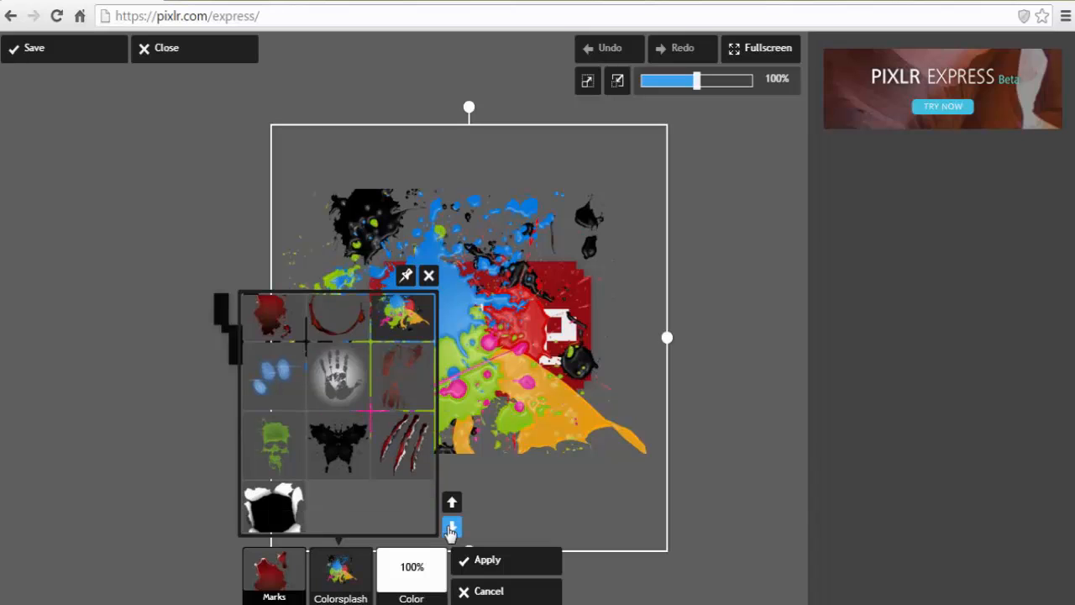
pyautogui.click(451, 502)
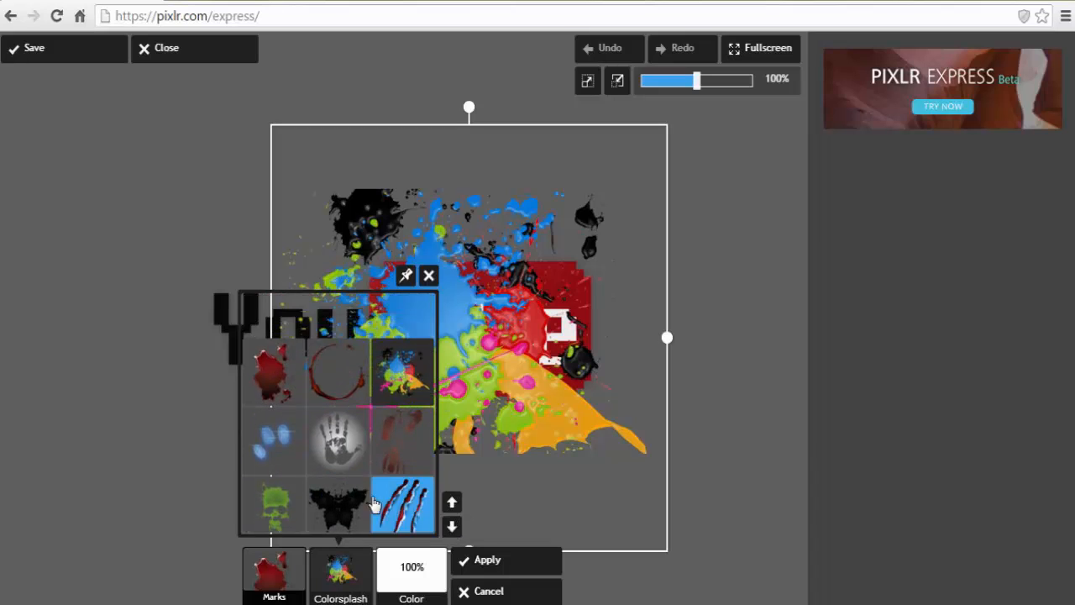
pyautogui.click(271, 395)
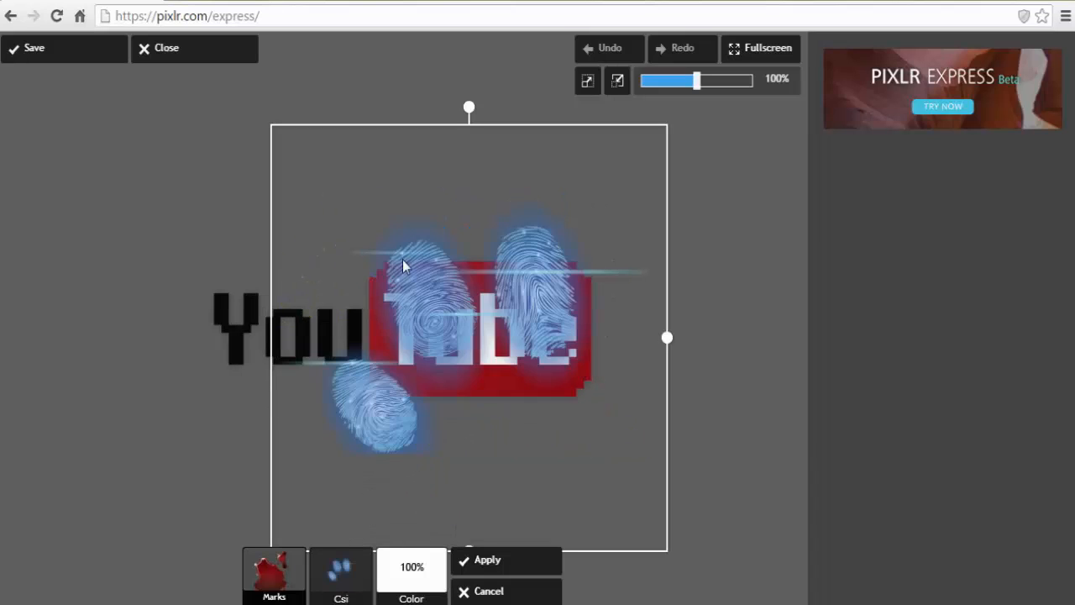
pyautogui.click(509, 590)
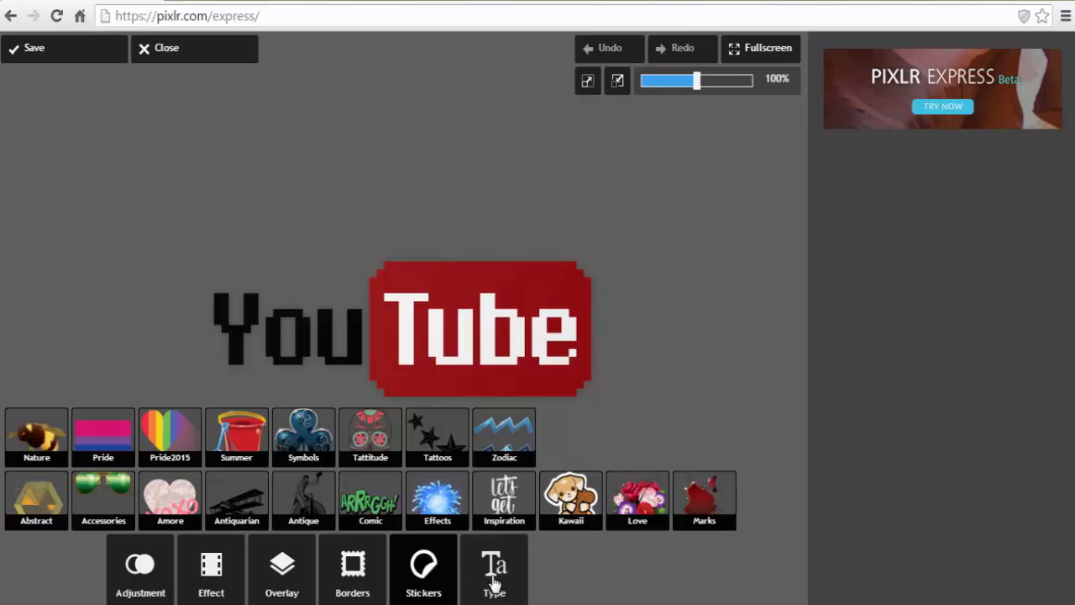
# Step: Look through the available Borders, Overlay and Effect categories
pyautogui.click(369, 554)
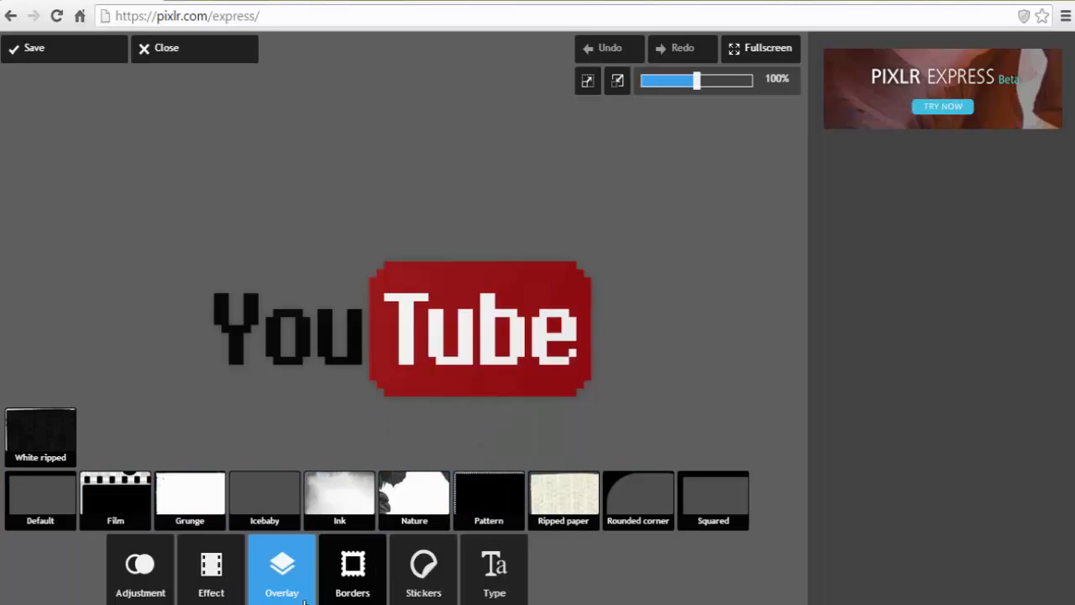
pyautogui.click(300, 574)
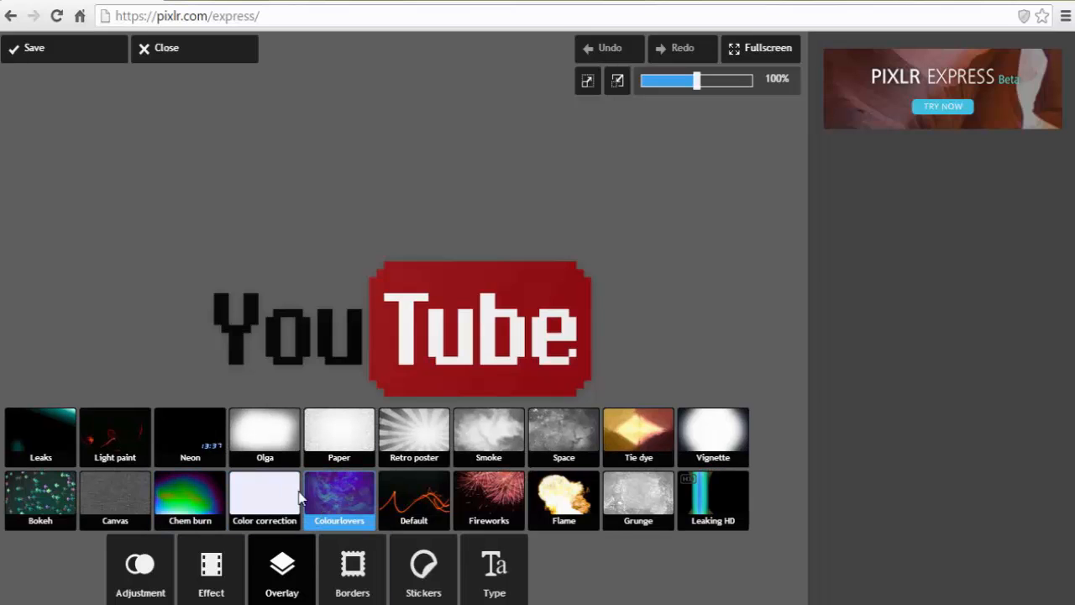
pyautogui.click(193, 593)
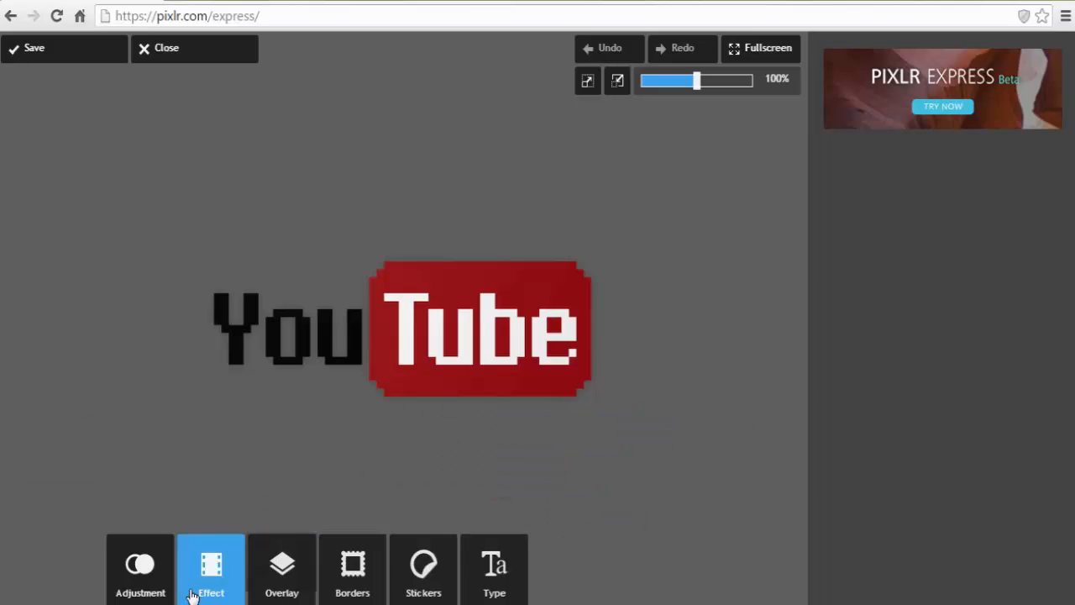
pyautogui.click(233, 576)
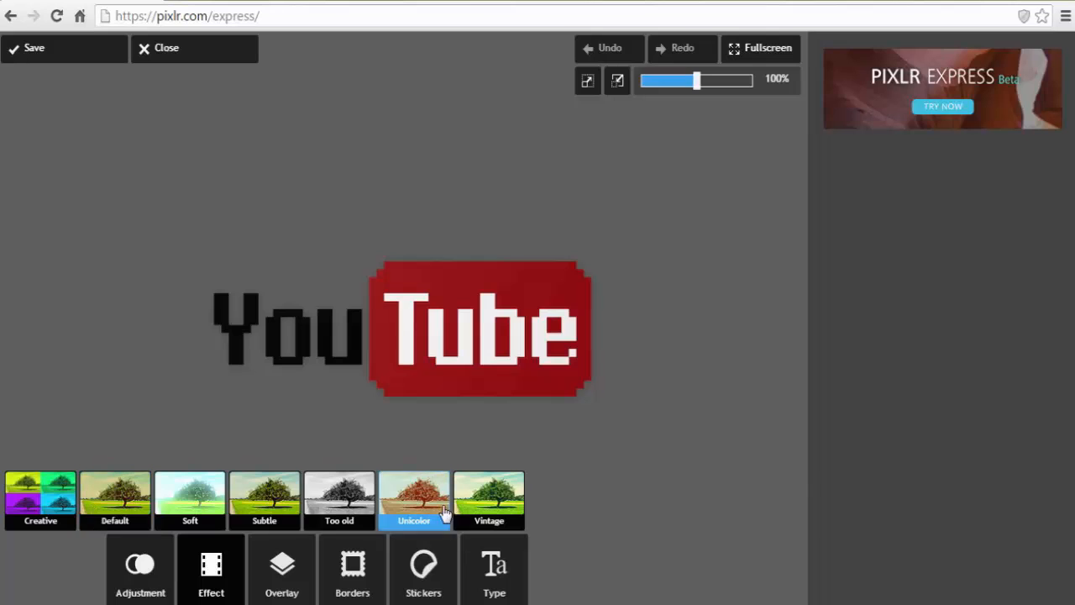
# Step: Browse the Vintage effects and try the Borg effect on the YouTube logo
pyautogui.click(491, 504)
pyautogui.click(348, 504)
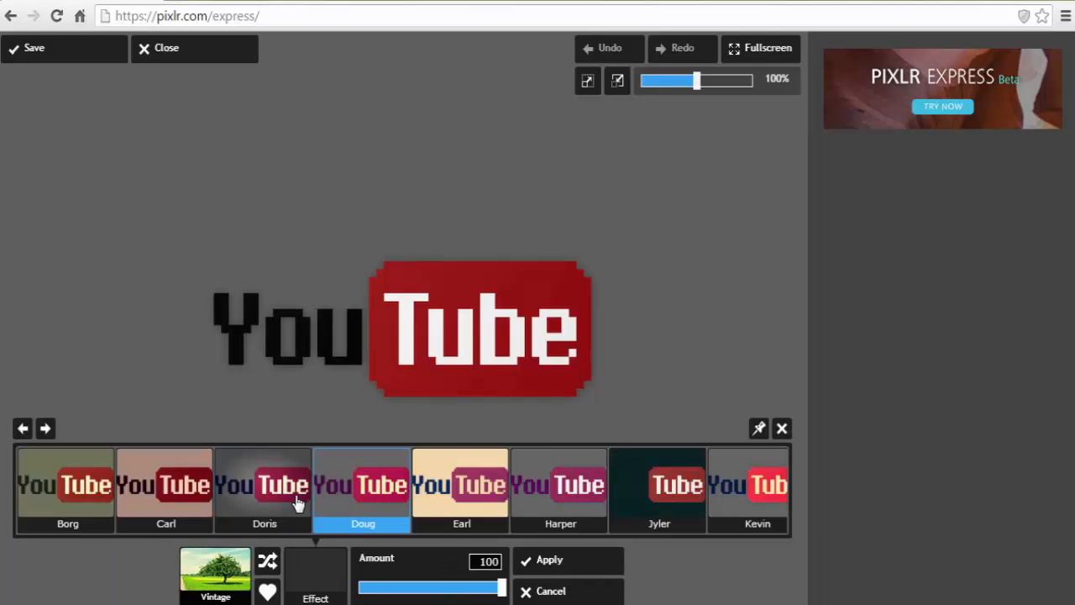
pyautogui.click(252, 498)
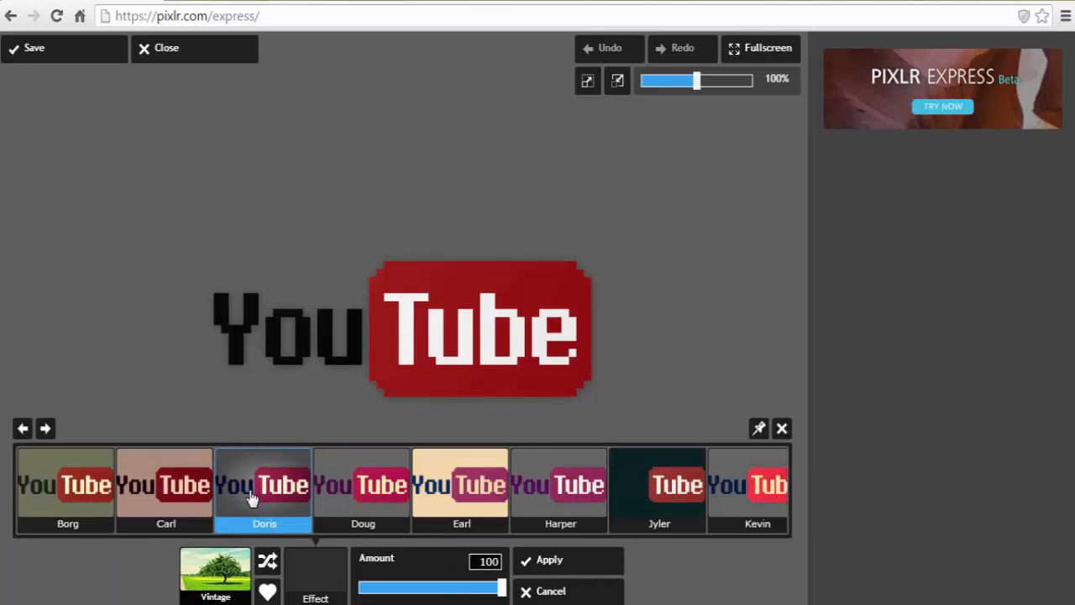
pyautogui.click(352, 470)
pyautogui.click(260, 496)
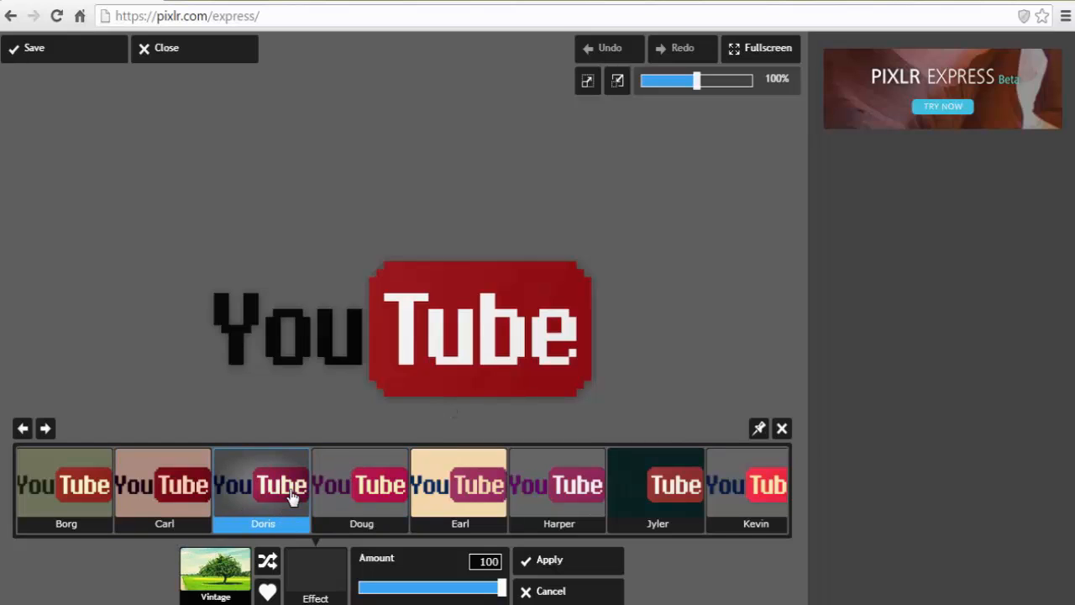
pyautogui.click(86, 508)
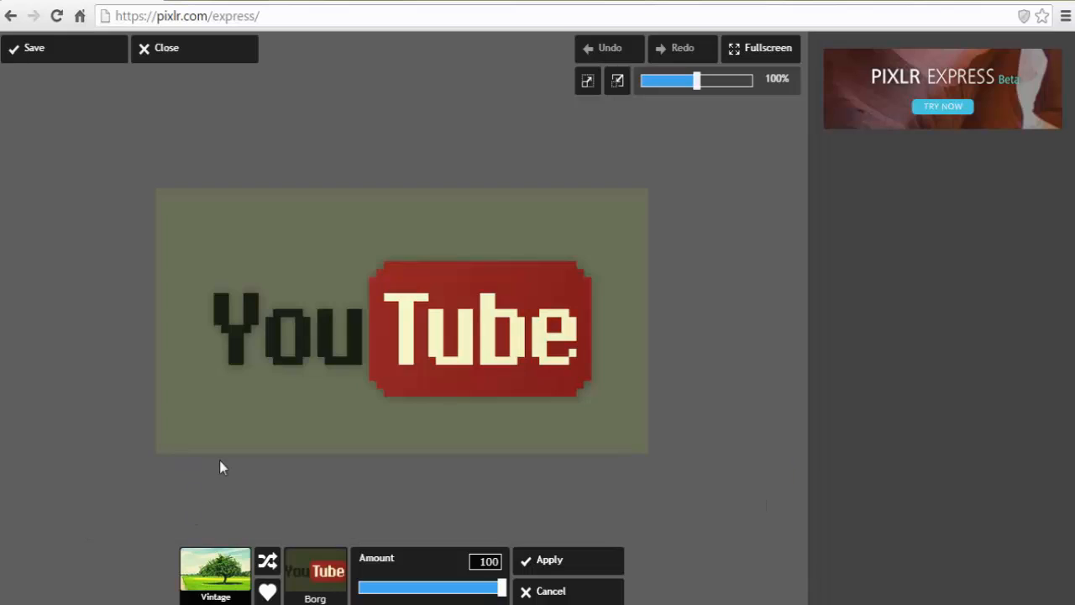
# Step: Dismiss the open preset choices and close the YouTube logo image without saving
pyautogui.click(301, 591)
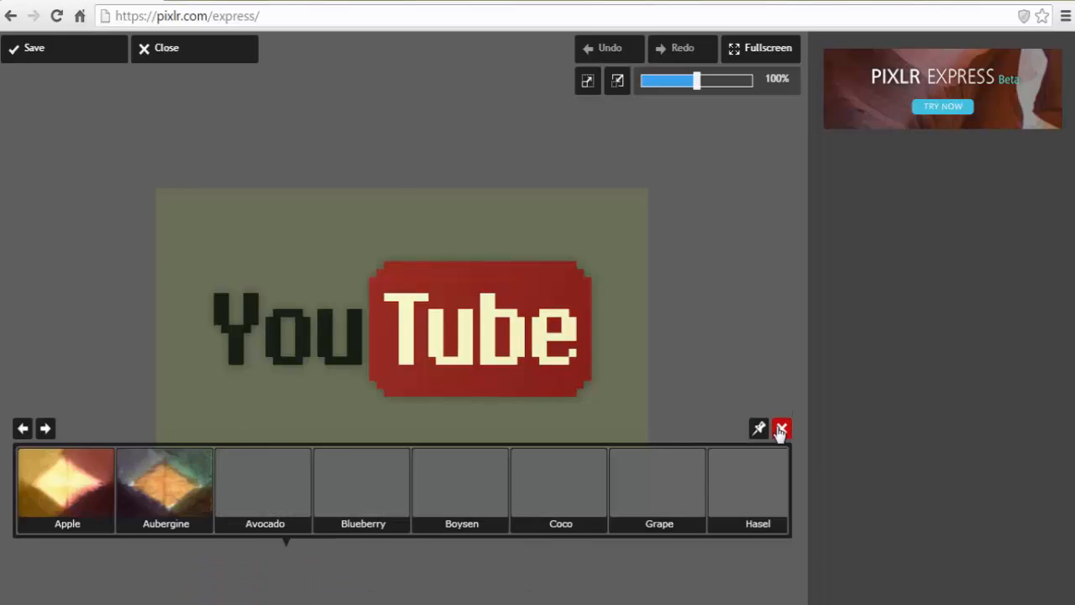
pyautogui.click(782, 429)
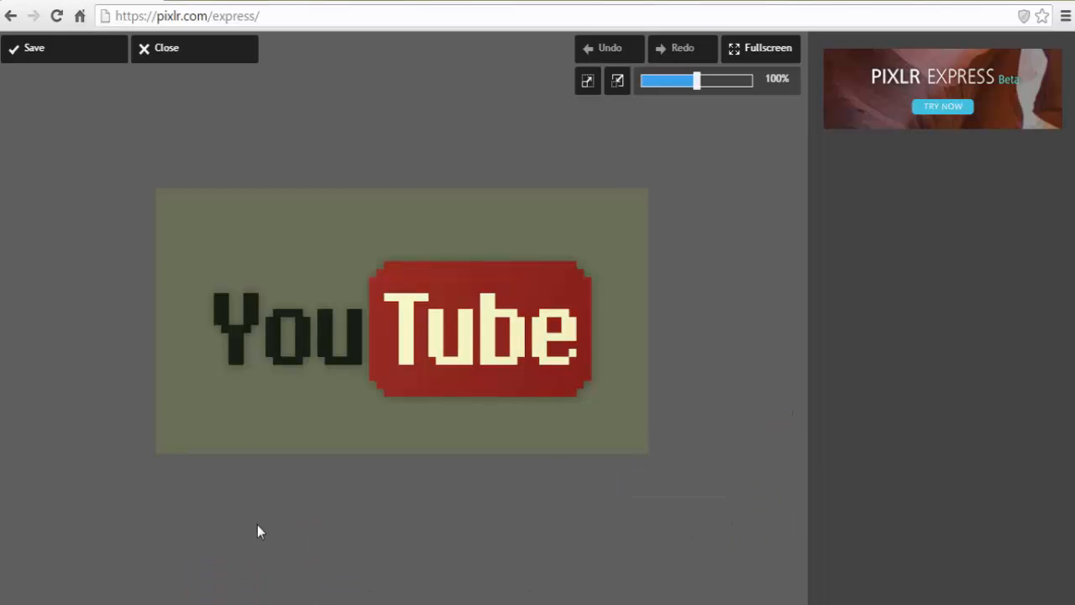
pyautogui.click(193, 51)
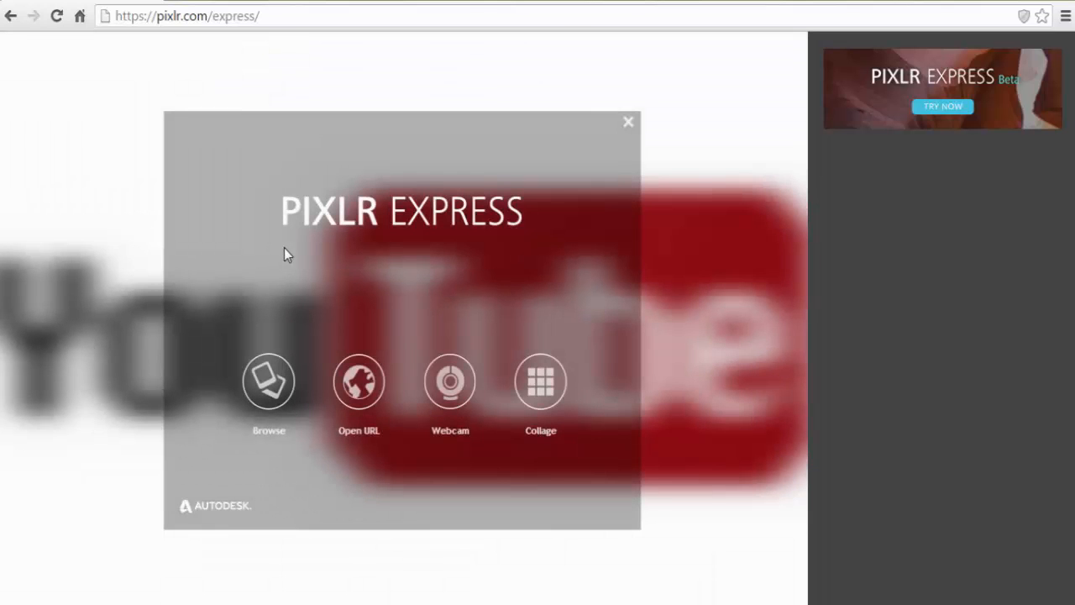